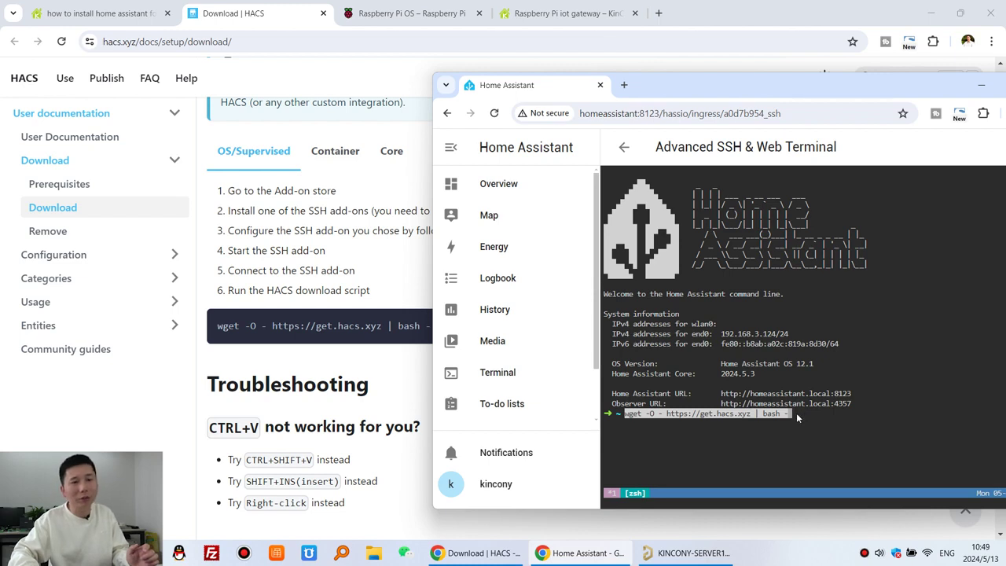
double_click(808, 88)
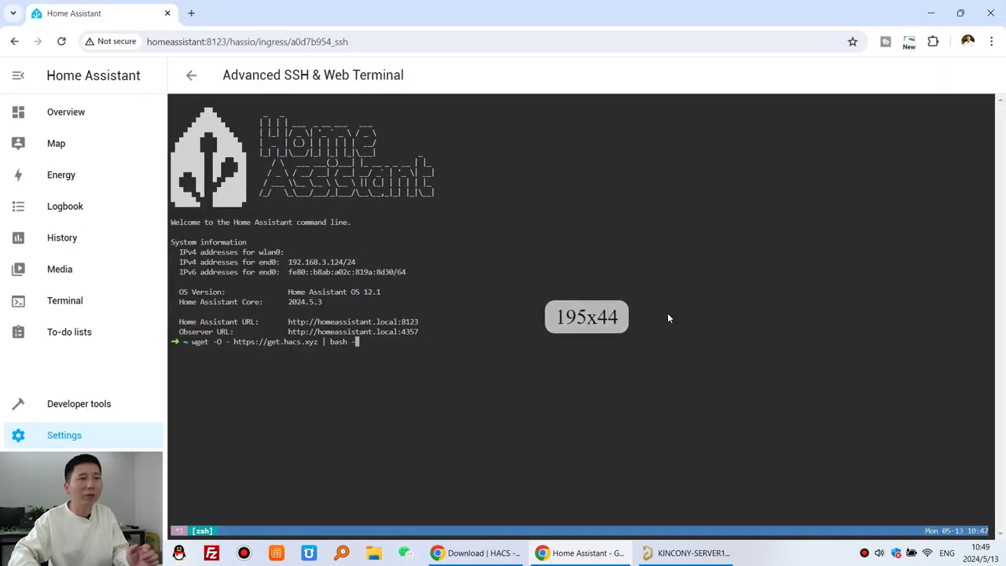
key("Return")
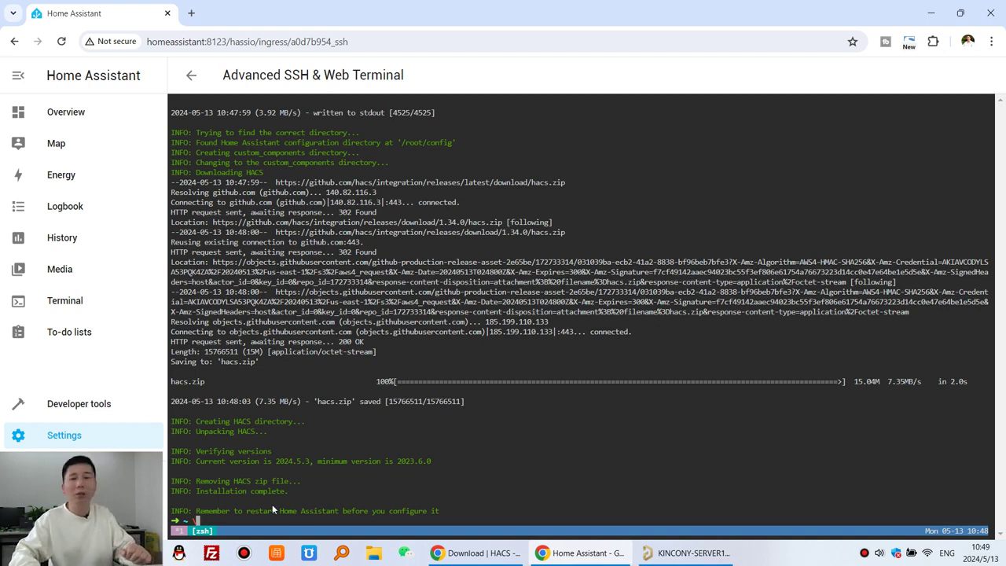
left_click_drag(197, 513, 439, 512)
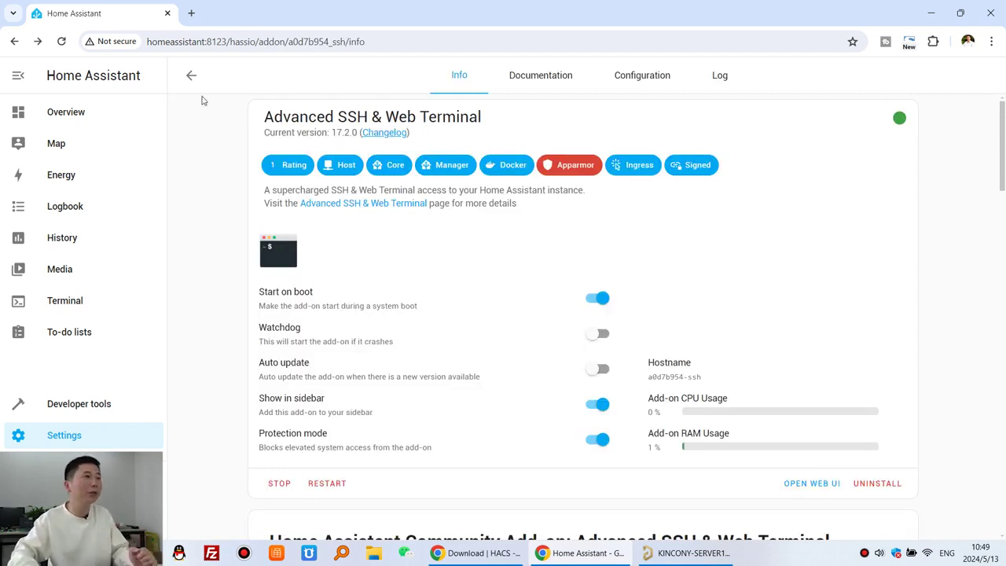
Restart Home Assistant from the System settings and confirm the restart.
left_click(81, 441)
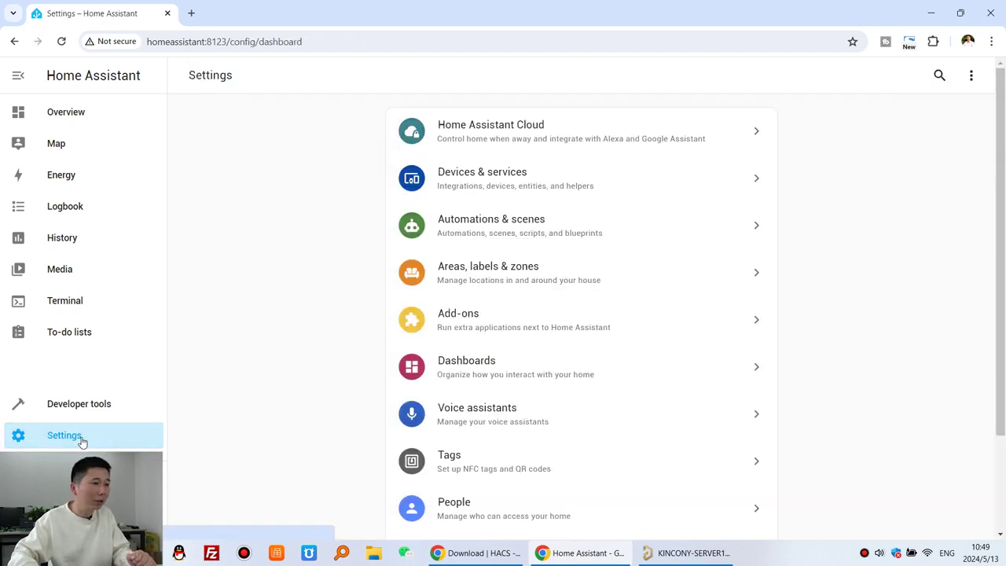
scroll(689, 333, "down", 3)
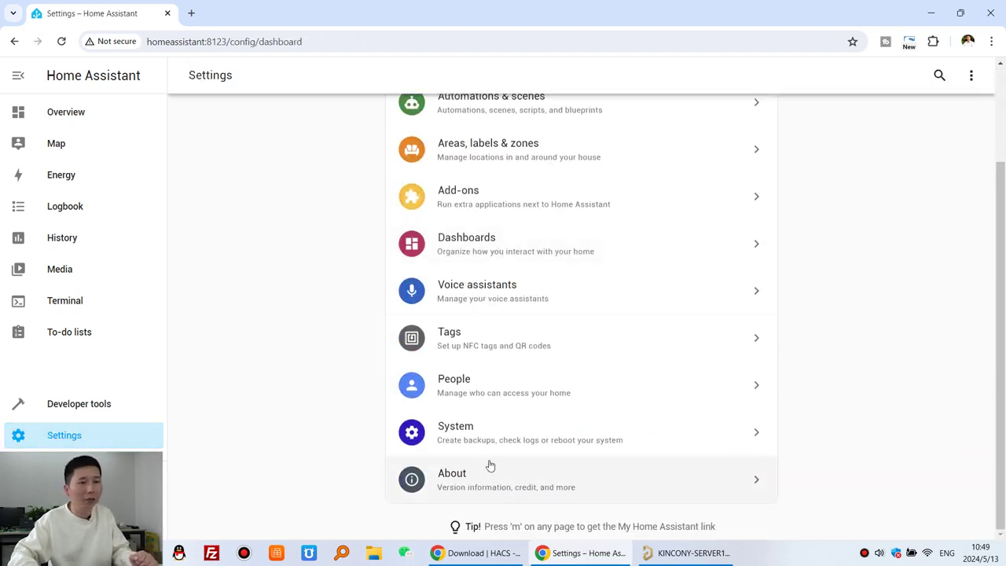
left_click(620, 440)
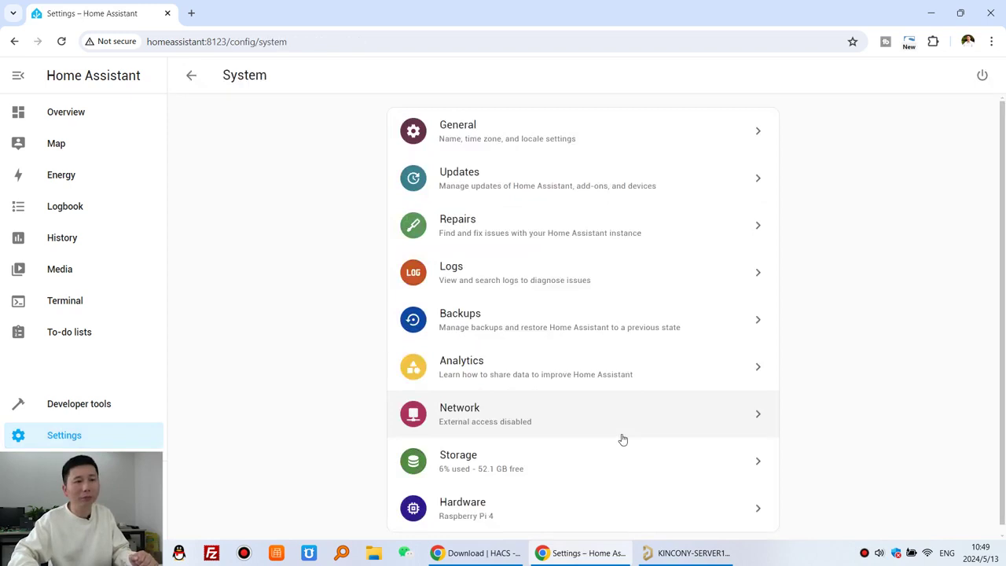
left_click(982, 77)
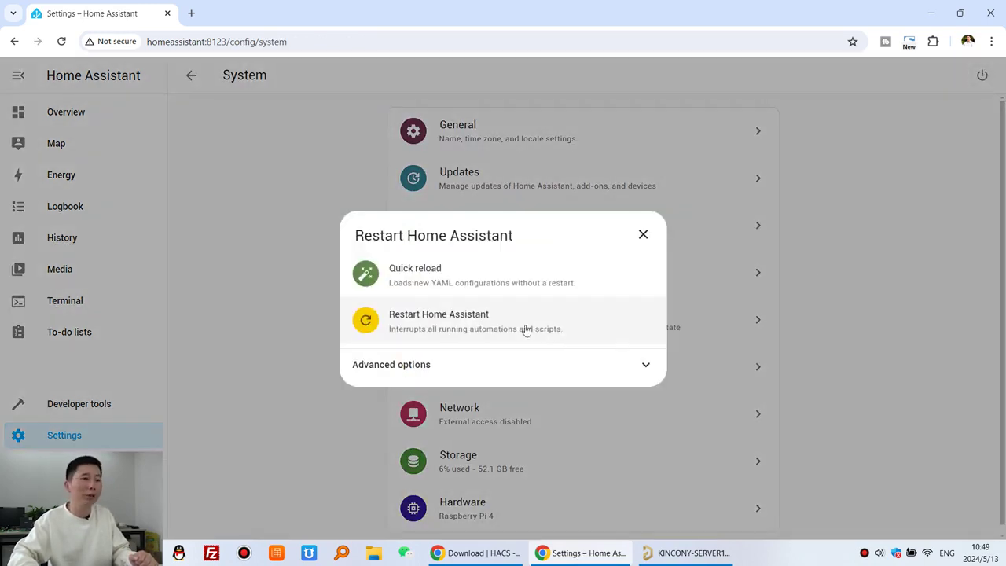
left_click(583, 320)
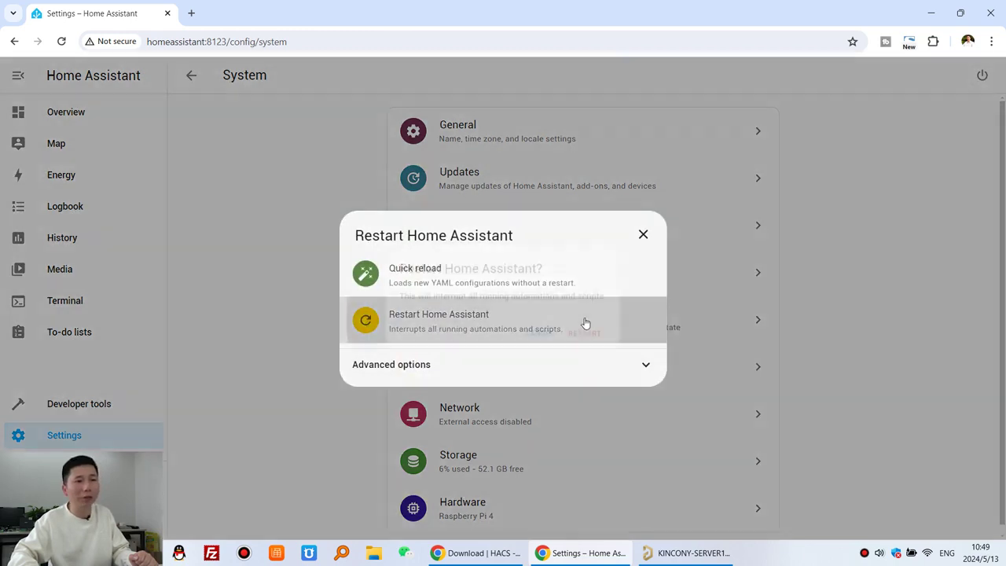
left_click(619, 341)
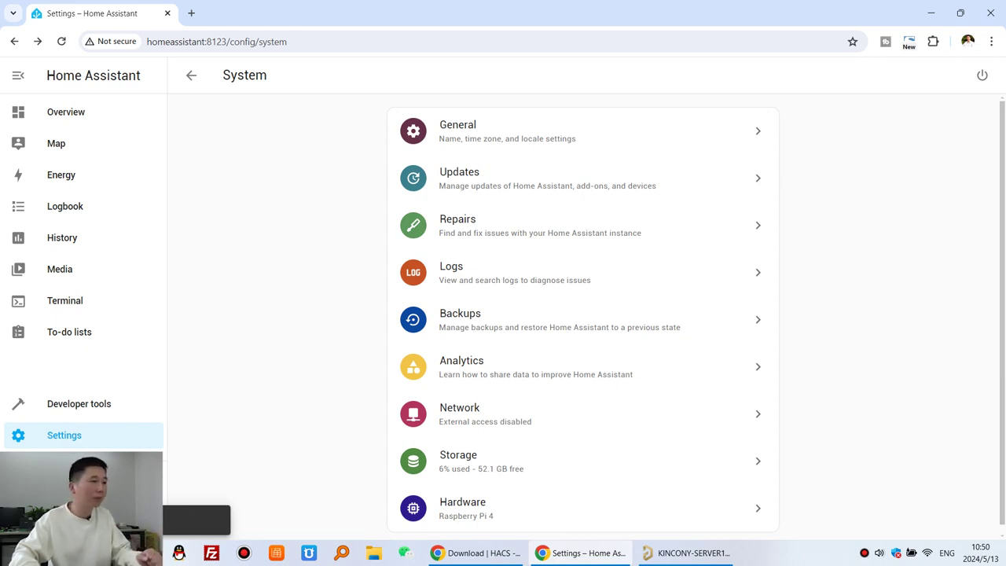
Switch to the HACS documentation and open its Initial Configuration page at the instructions for reaching the Integrations panel.
scroll(278, 458, "down", 1)
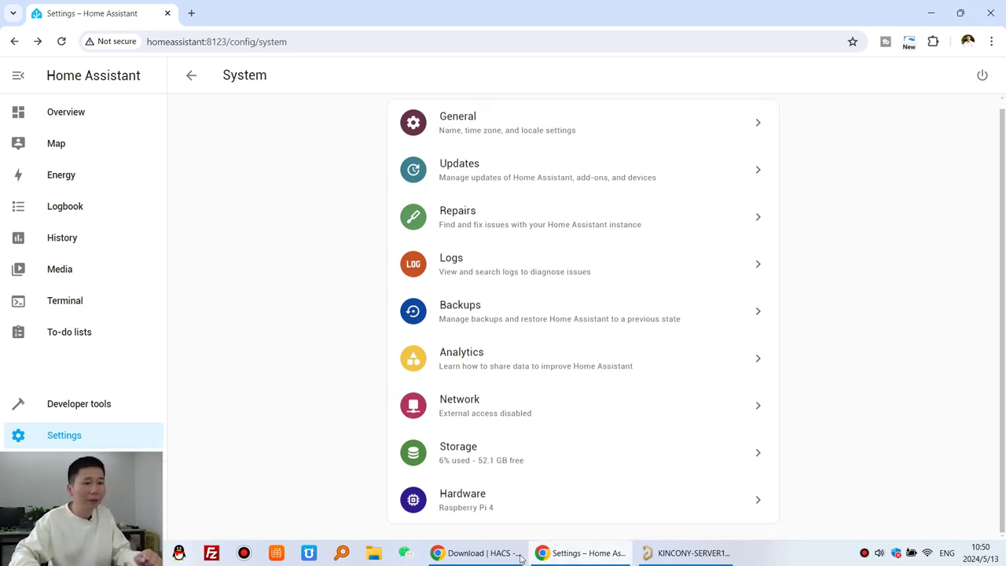
left_click(487, 553)
scroll(452, 271, "down", 1)
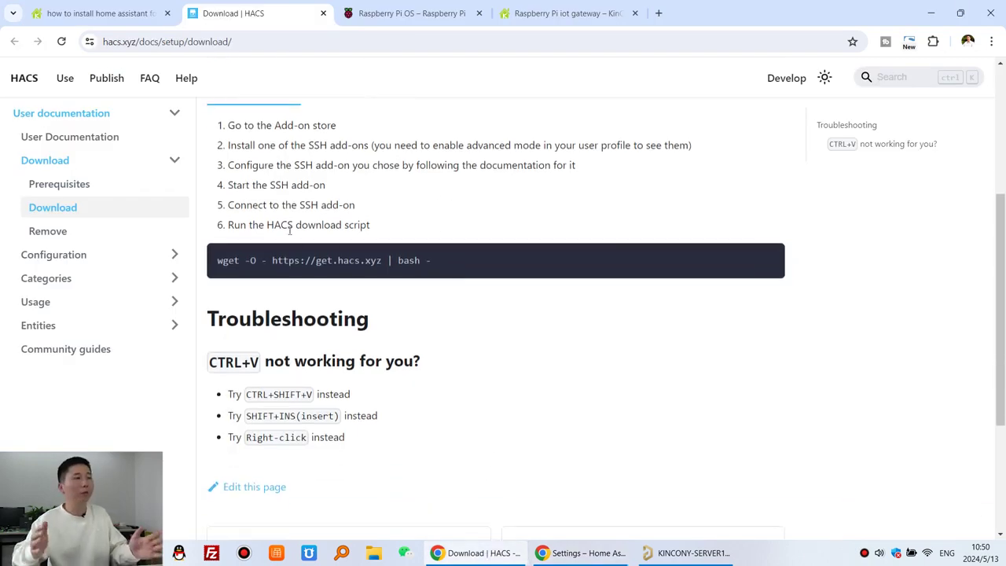
left_click(79, 255)
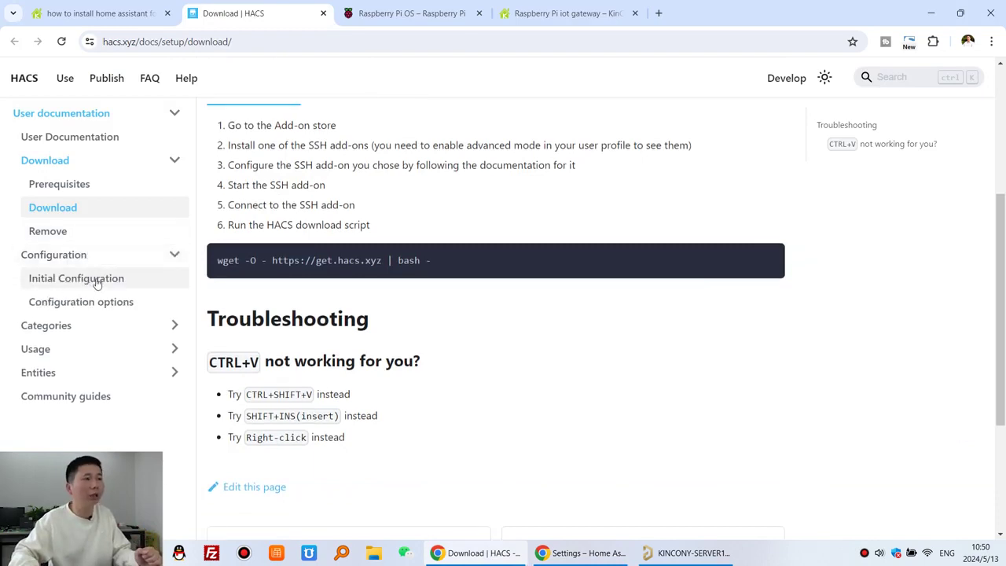
left_click(97, 280)
scroll(721, 307, "down", 1)
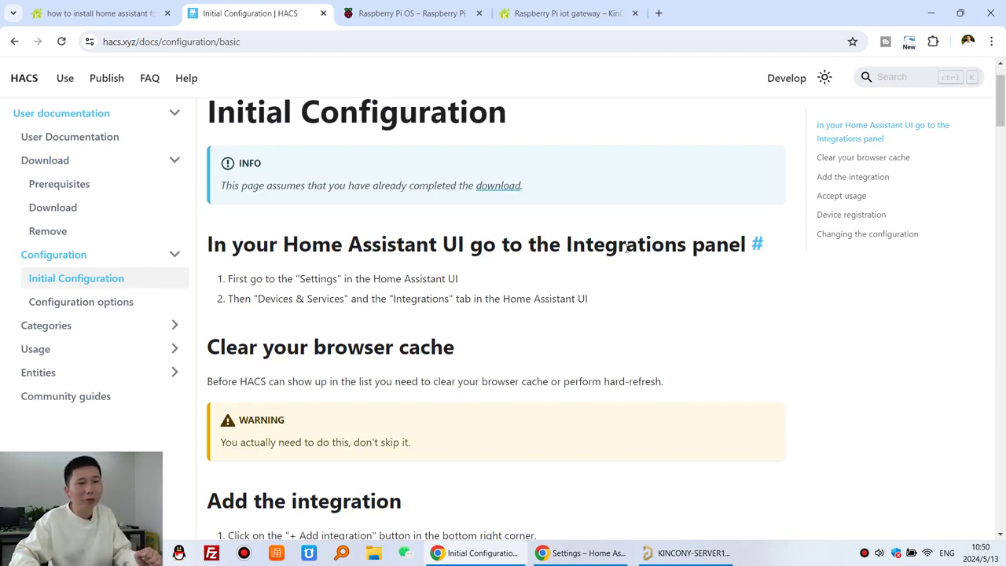
left_click_drag(567, 244, 692, 245)
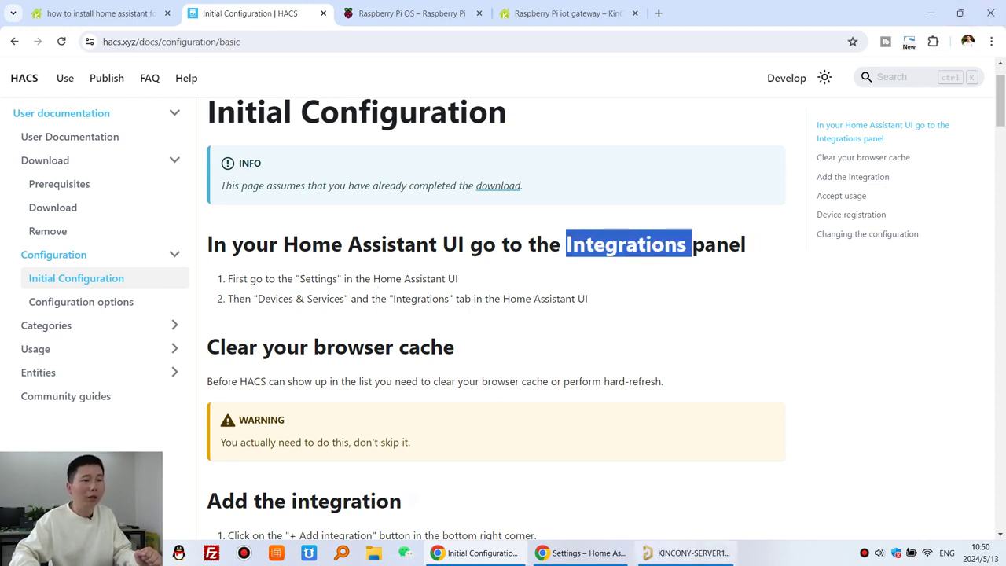
Place the Home Assistant window beside the documentation and open the Devices & services settings.
left_click(572, 553)
key("super+Right")
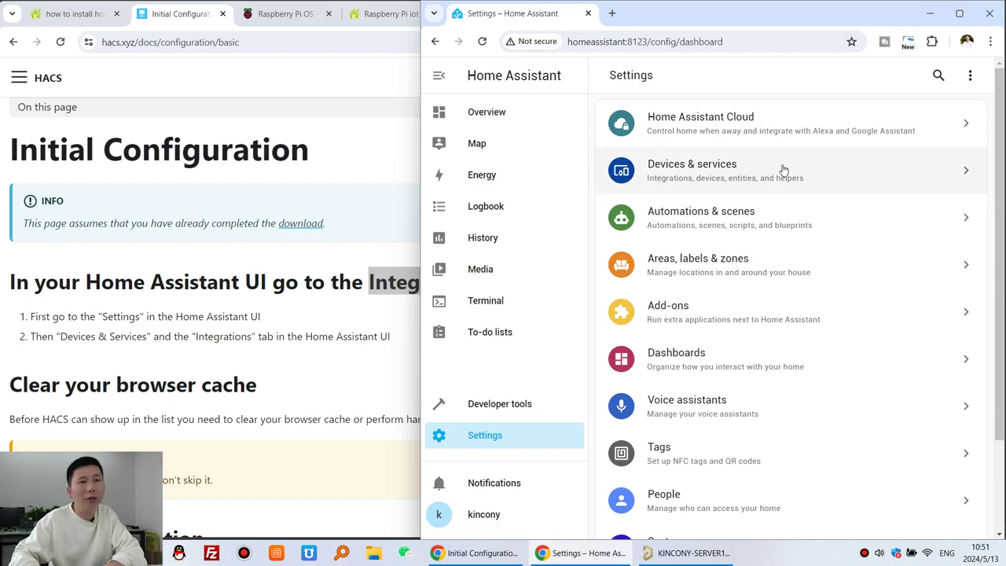
left_click(824, 170)
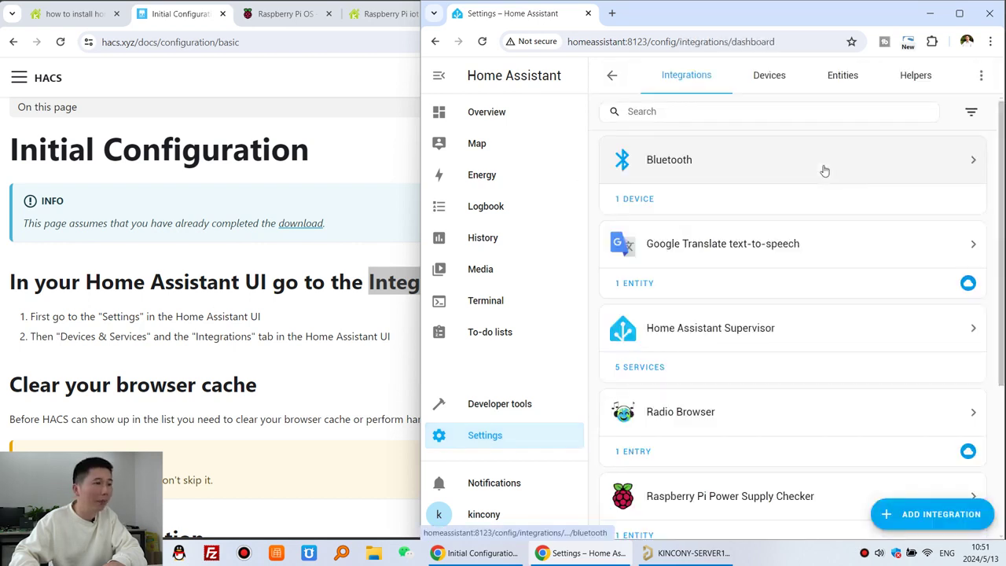
Start adding a new integration, searching the brands for "hacs" and choosing HACS.
left_click(939, 514)
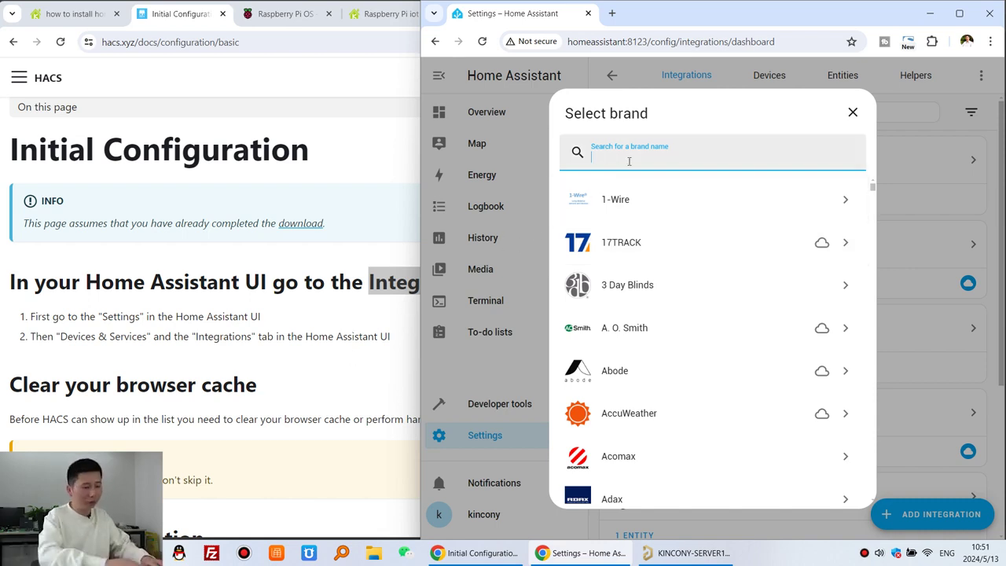
type("hacs")
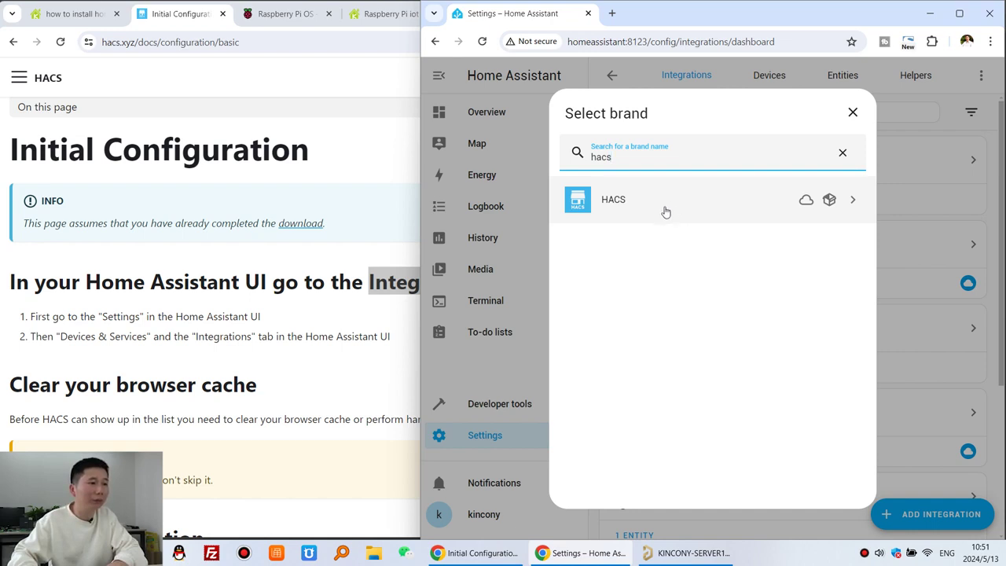
left_click(696, 203)
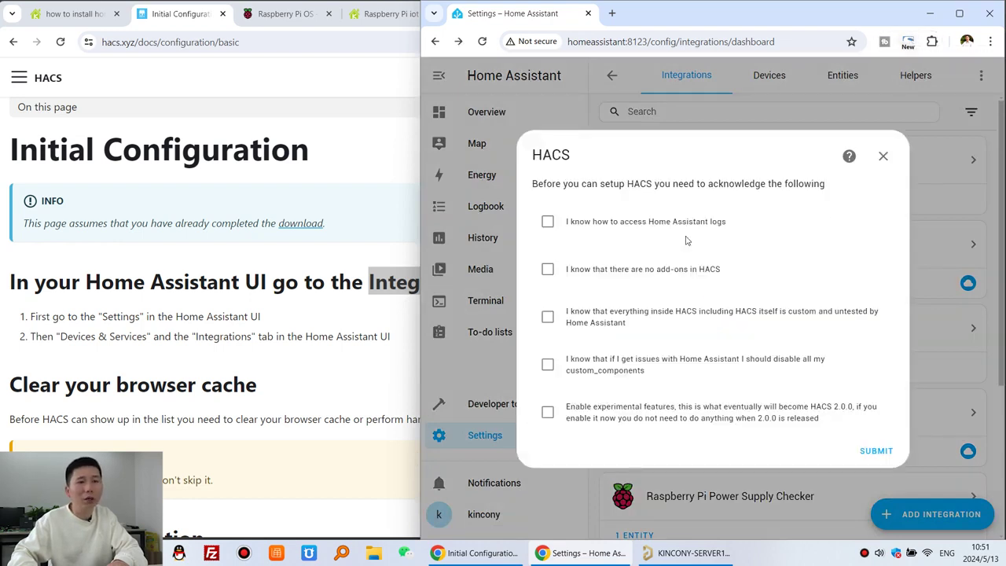
Read the Add the integration and Accept usage sections of the HACS guide to check which acknowledgements are optional.
scroll(265, 326, "down", 3)
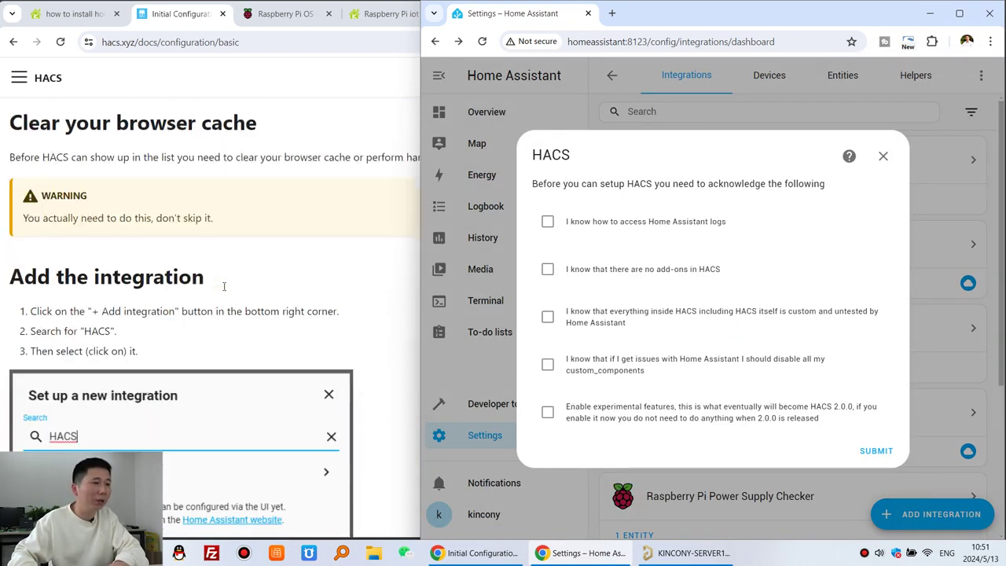
scroll(224, 286, "down", 3)
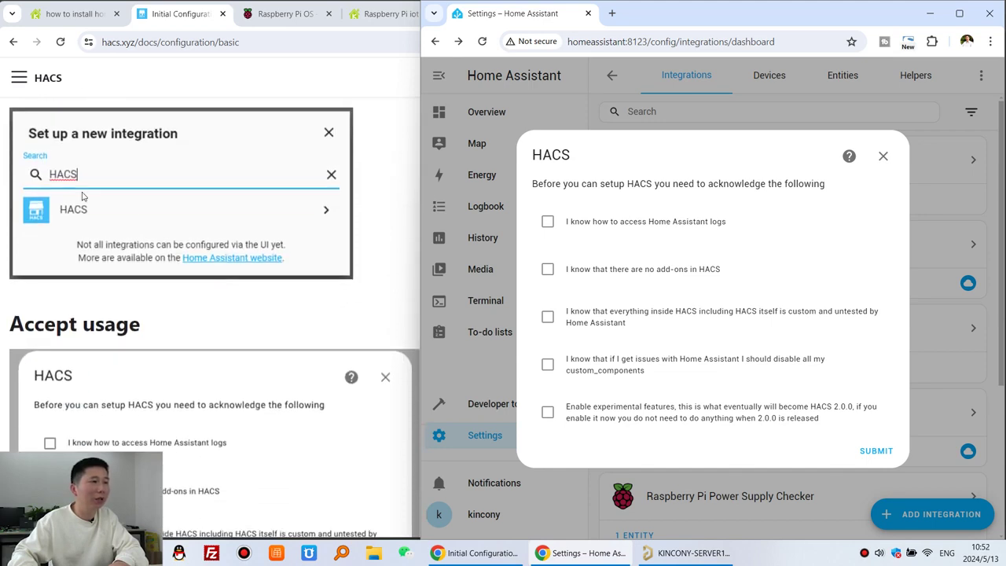
scroll(111, 203, "down", 3)
scroll(161, 229, "down", 1)
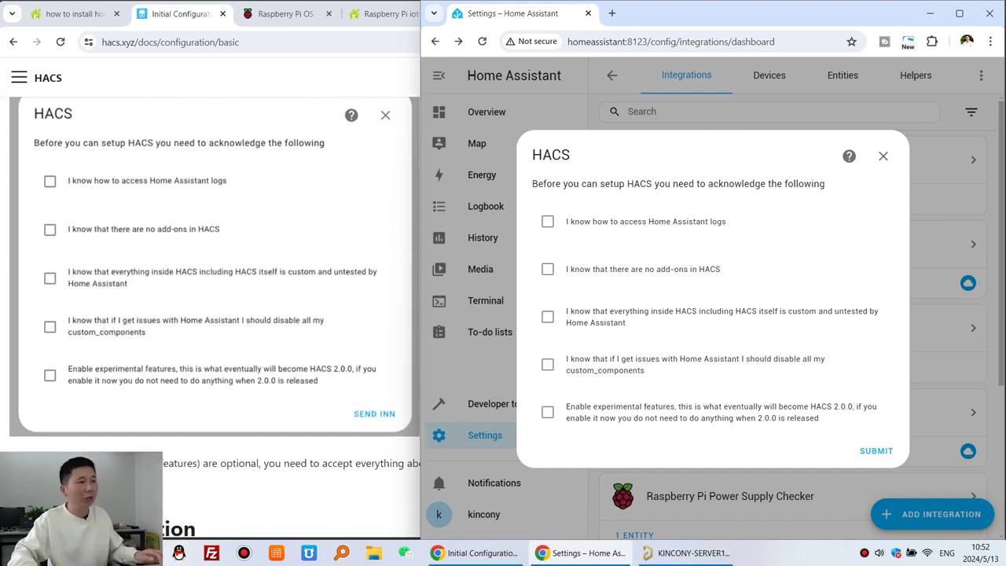
key("alt+Tab")
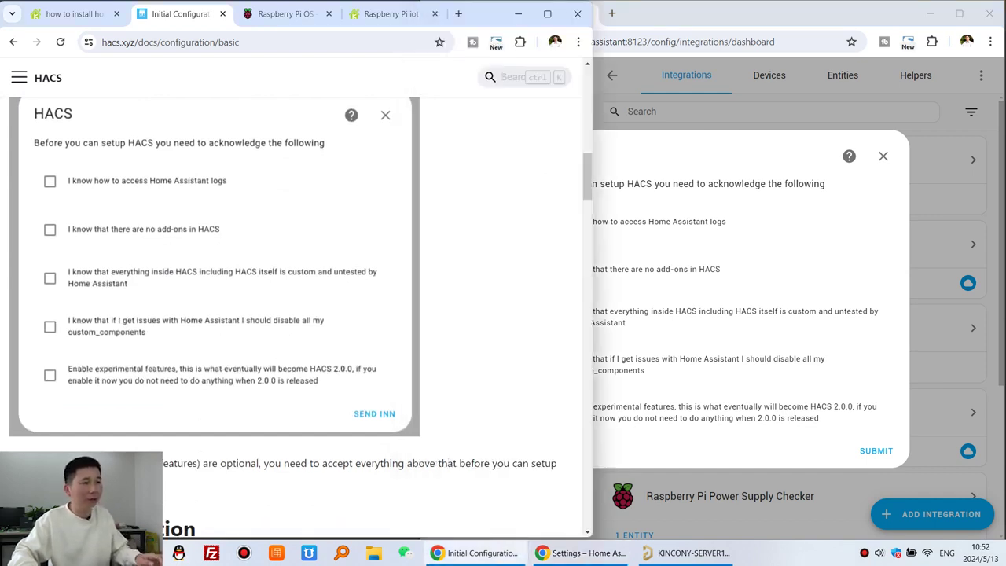
left_click_drag(213, 464, 261, 464)
left_click(280, 465)
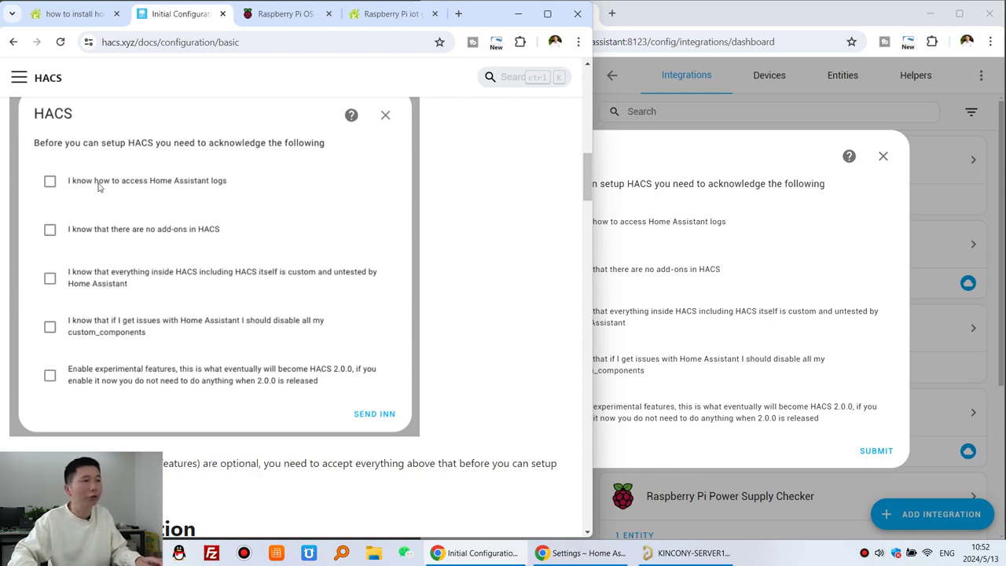
Accept the first four HACS acknowledgements, leave experimental features disabled, and submit the form.
left_click(716, 150)
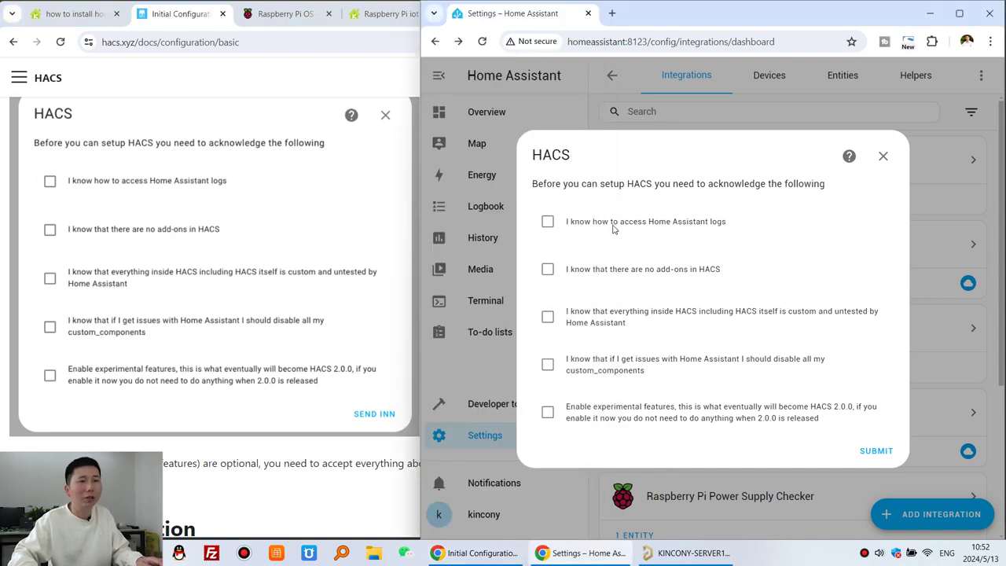
left_click(548, 223)
left_click(548, 269)
left_click(548, 316)
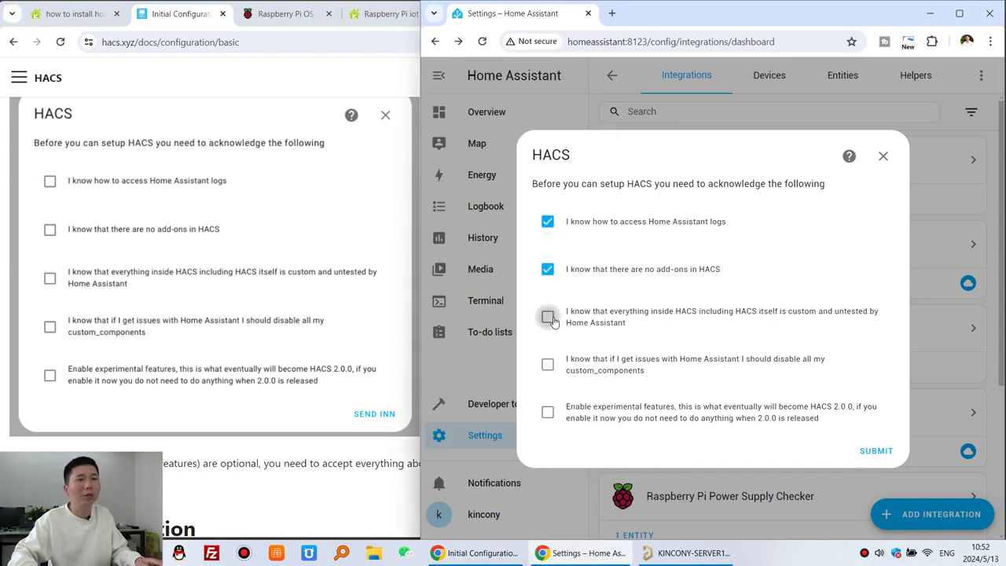
left_click(548, 365)
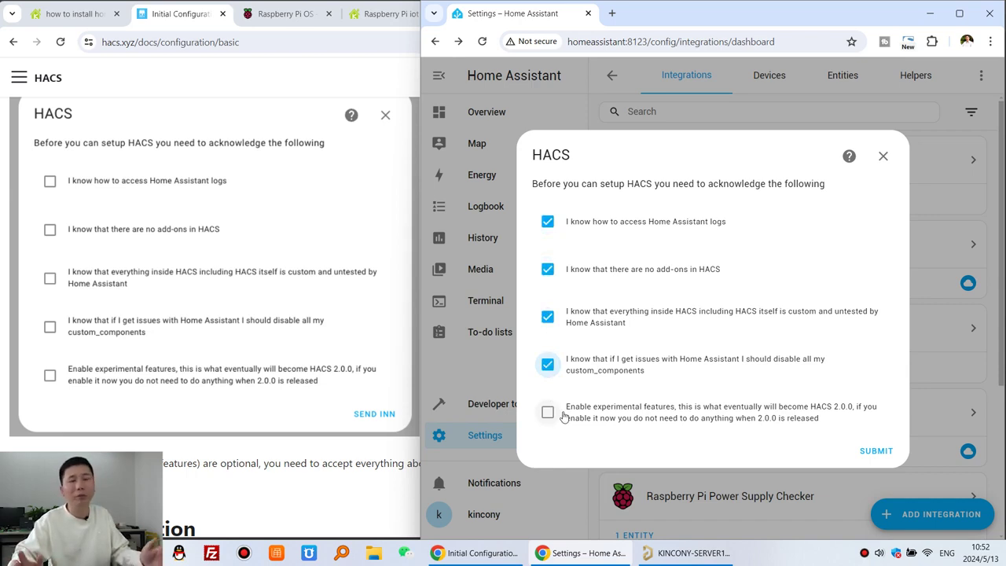
left_click(877, 451)
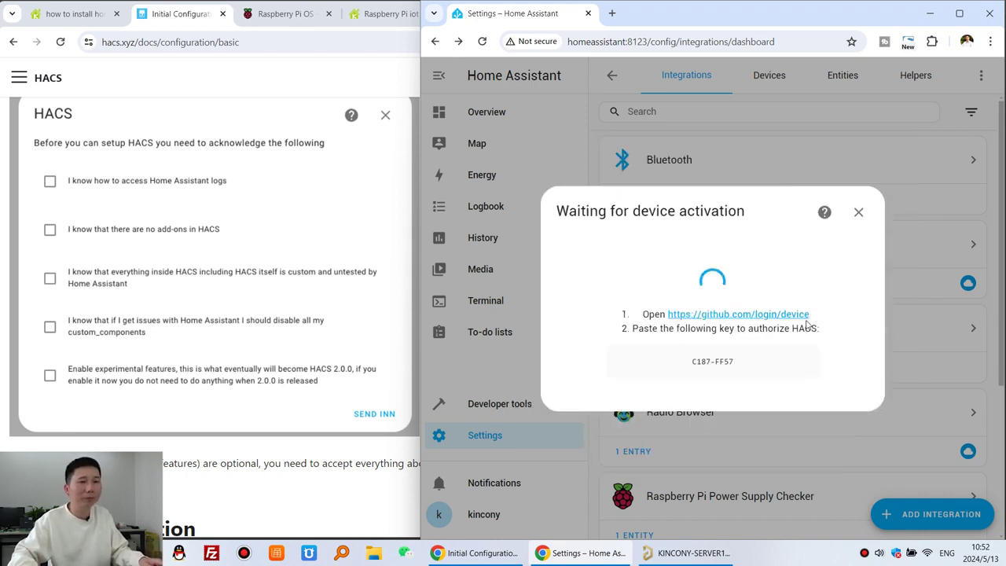
Consult the guide's Device registration section and open the github.com/login/device link from the HACS activation dialog.
scroll(338, 319, "down", 1)
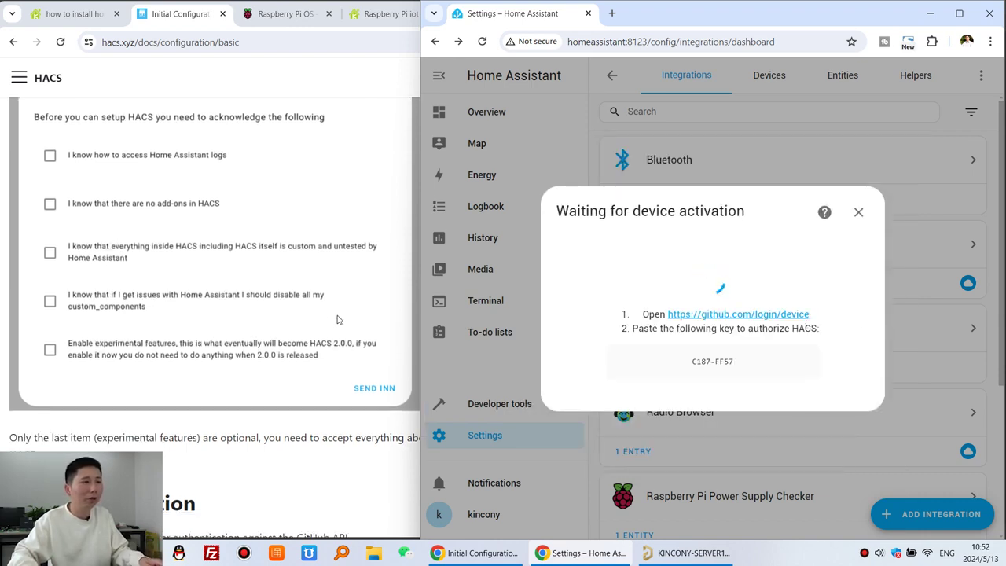
scroll(337, 319, "down", 4)
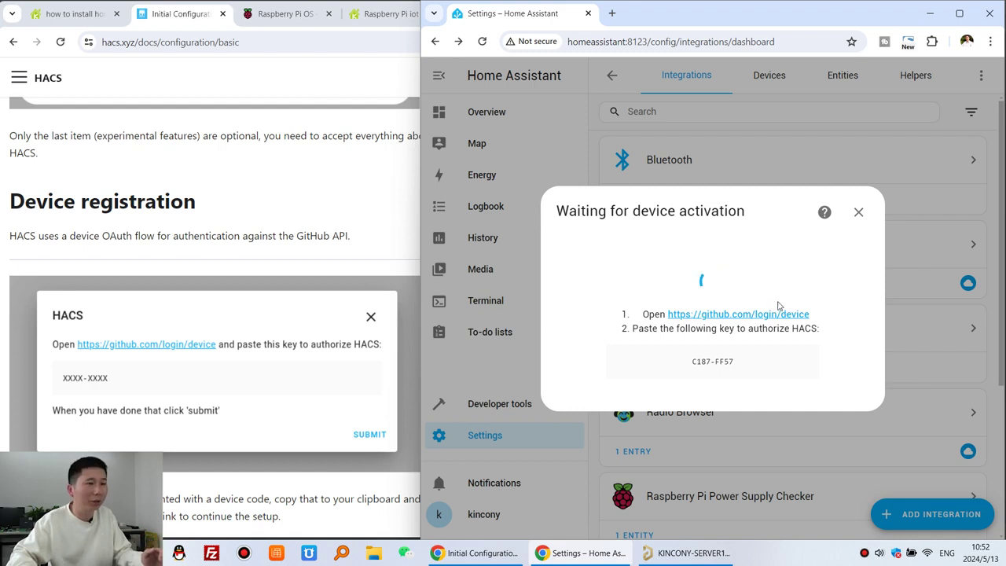
left_click(752, 317)
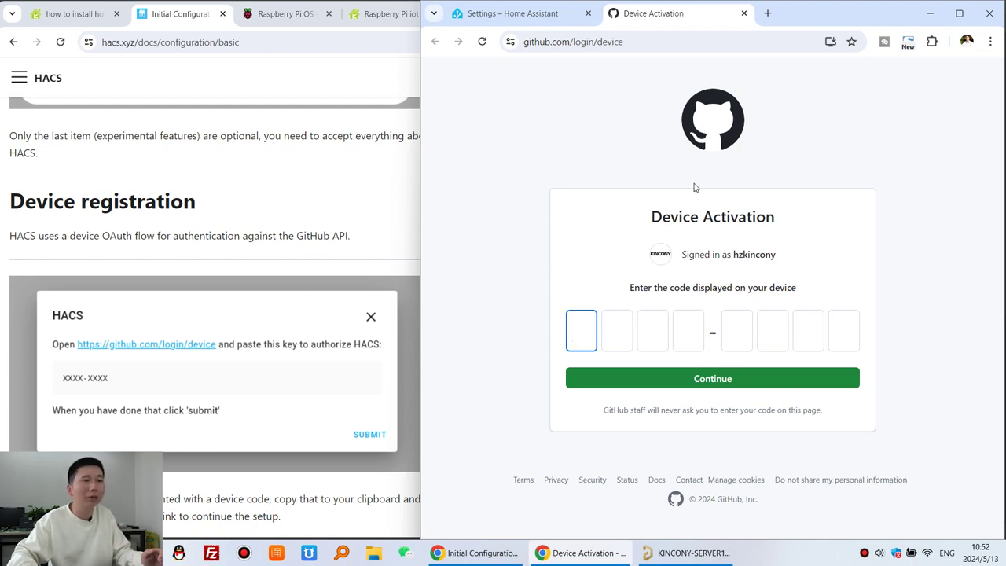
Return to the Home Assistant activation dialog and copy the displayed HACS device key.
left_click(555, 20)
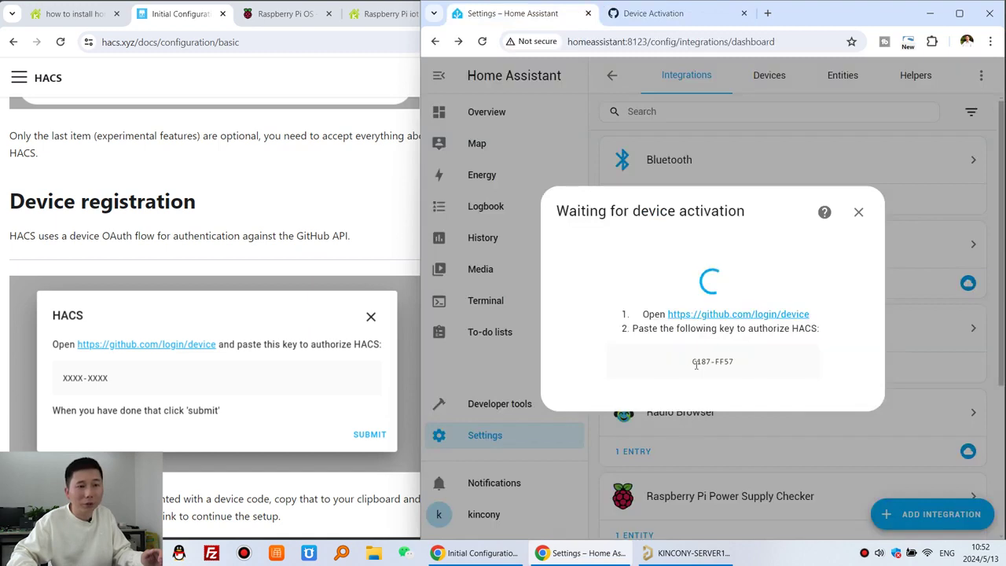
left_click_drag(692, 362, 735, 363)
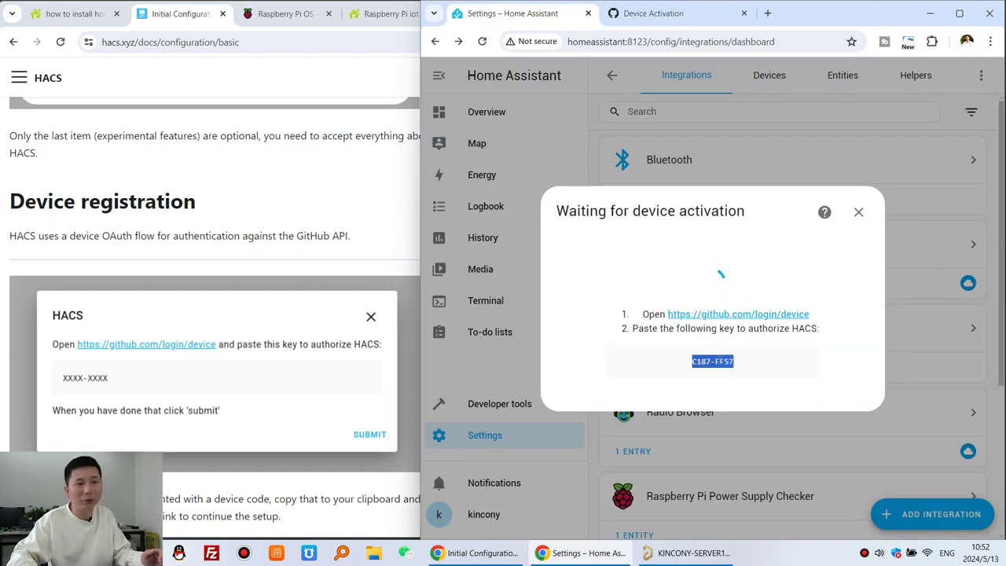
right_click(719, 361)
left_click(738, 372)
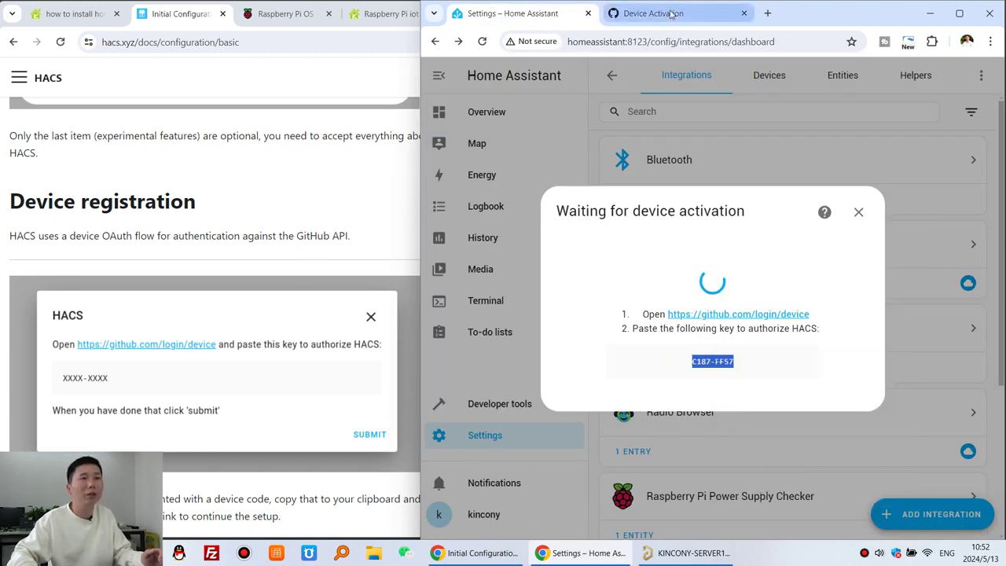
Paste the device code into GitHub's Device Activation page and authorize HACS for the signed-in account.
left_click(652, 13)
right_click(586, 325)
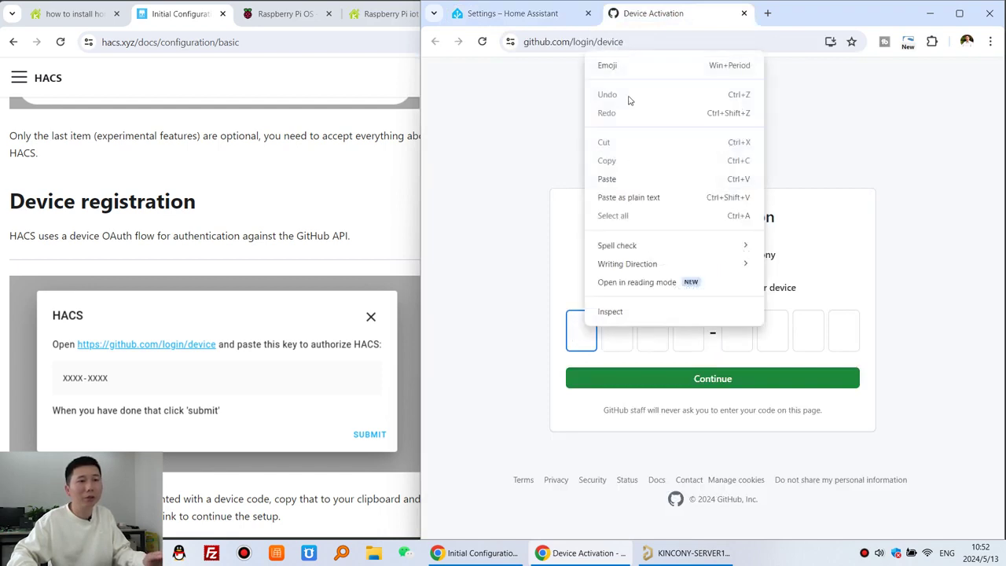
left_click(606, 179)
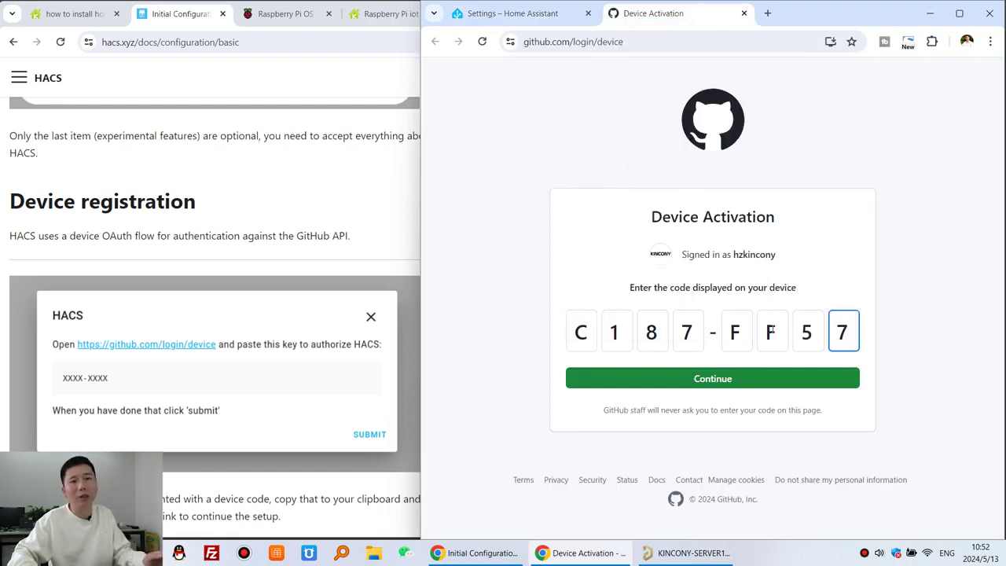
left_click(819, 381)
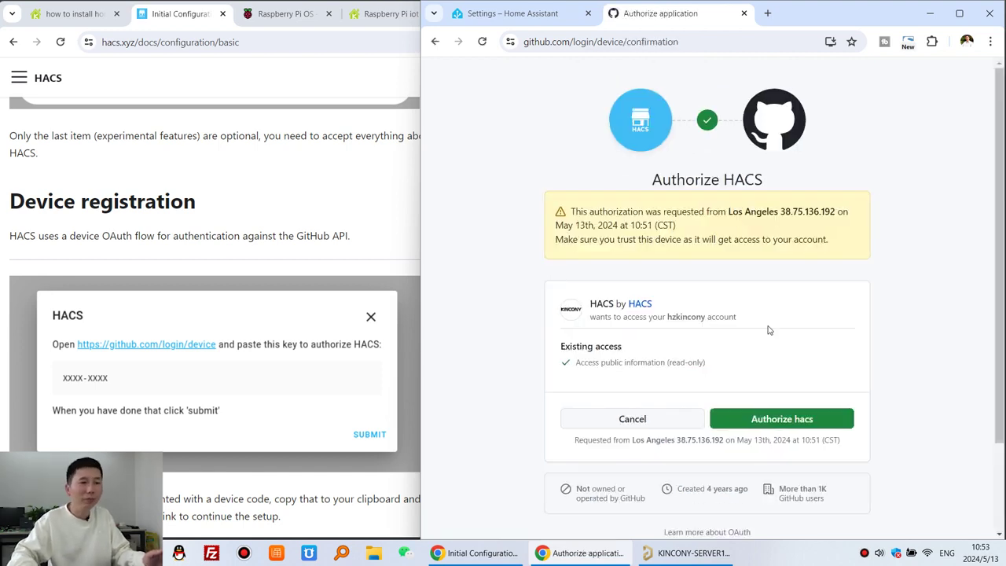
left_click(828, 420)
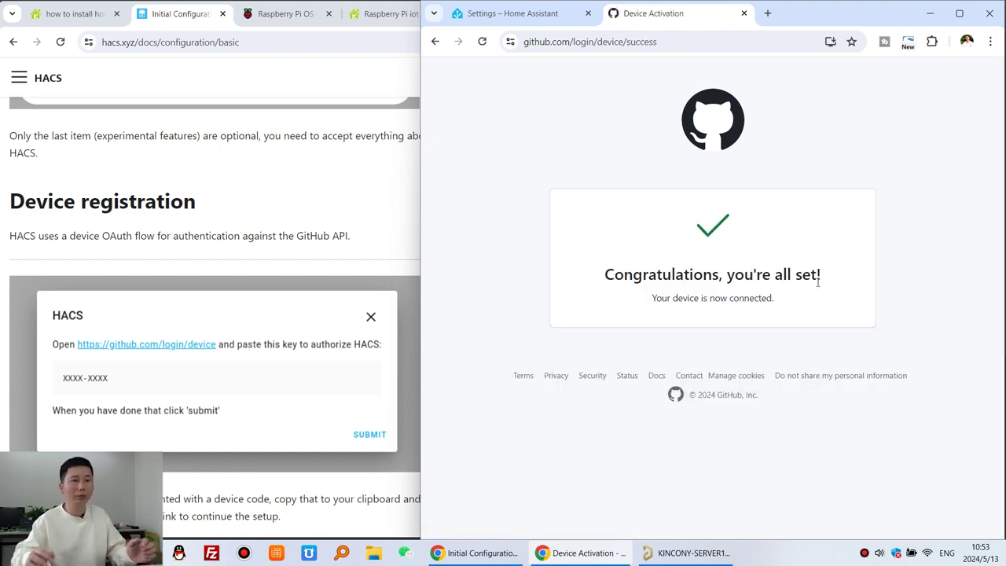
Review the HACS guide's Device Activation and Authorize HACS illustrations against the completed authorization.
scroll(277, 320, "down", 3)
scroll(277, 320, "down", 8)
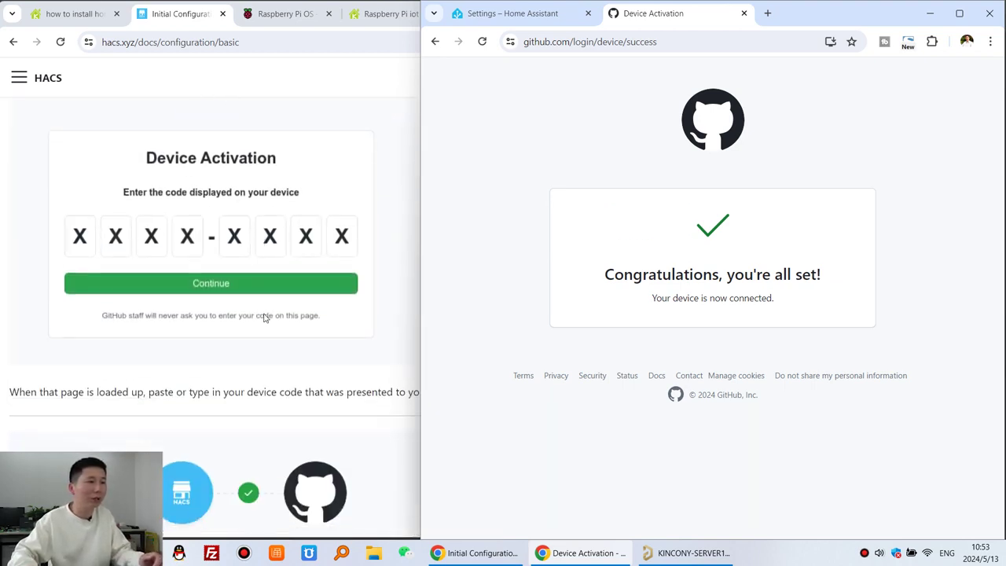
scroll(266, 316, "down", 6)
scroll(327, 277, "down", 1)
scroll(325, 277, "up", 1)
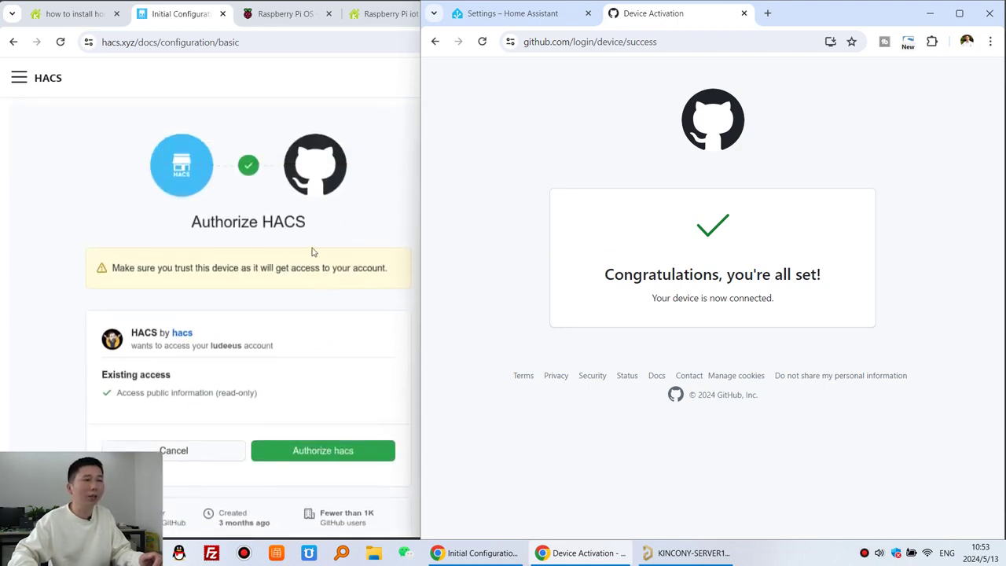
scroll(312, 252, "down", 1)
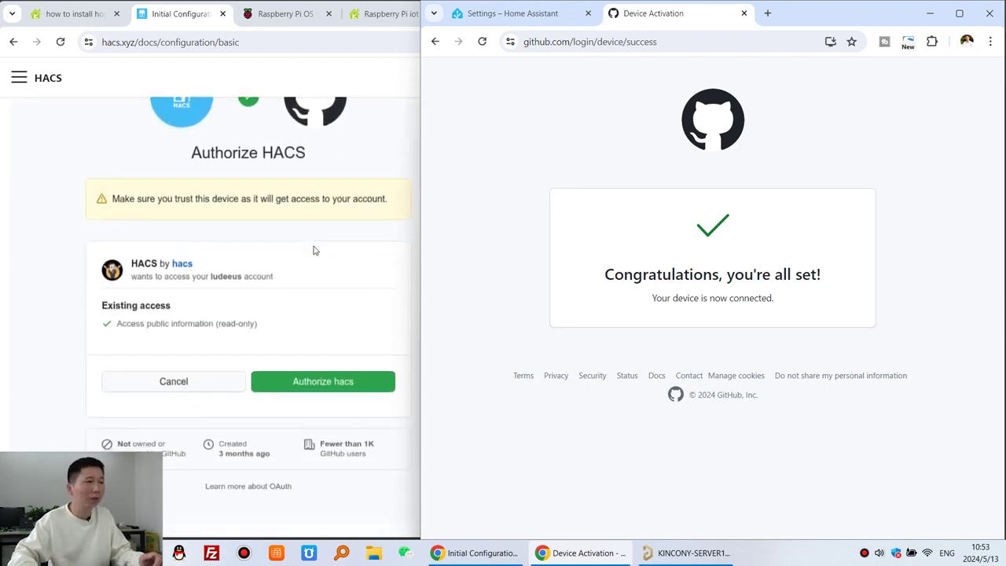
scroll(313, 250, "down", 1)
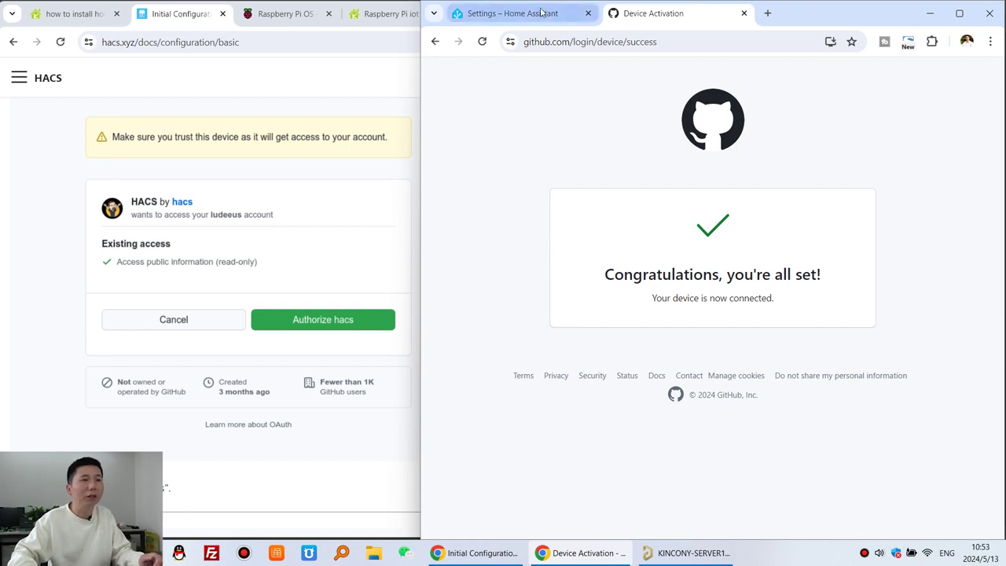
Close the GitHub activation page and finish the HACS setup in Home Assistant without assigning an area.
left_click(745, 14)
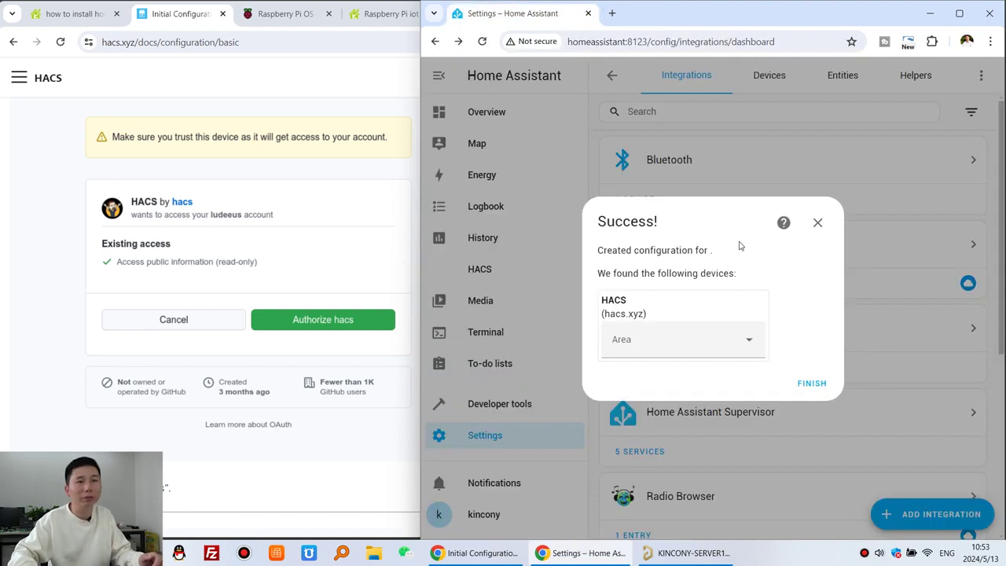
left_click_drag(596, 224, 662, 225)
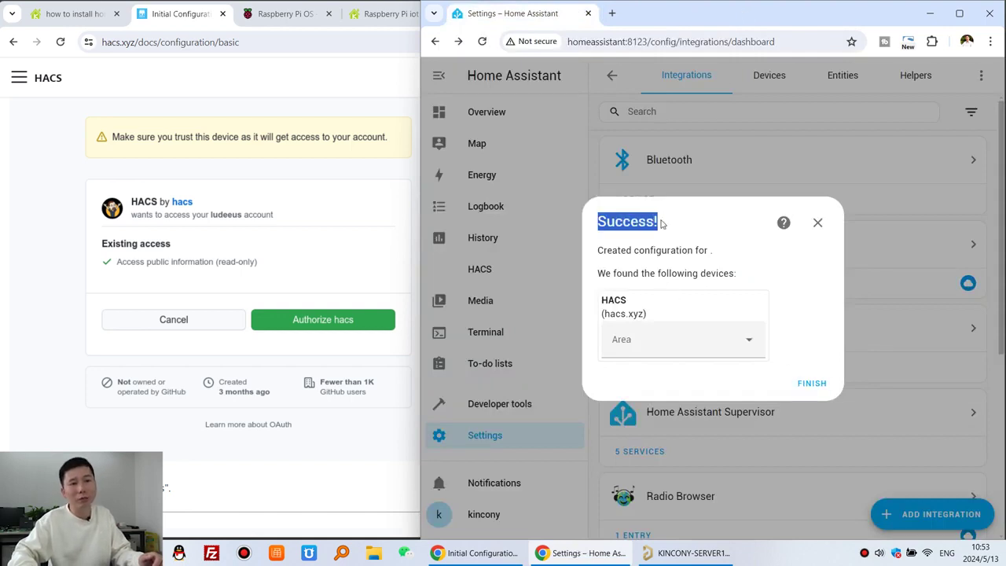
left_click(812, 385)
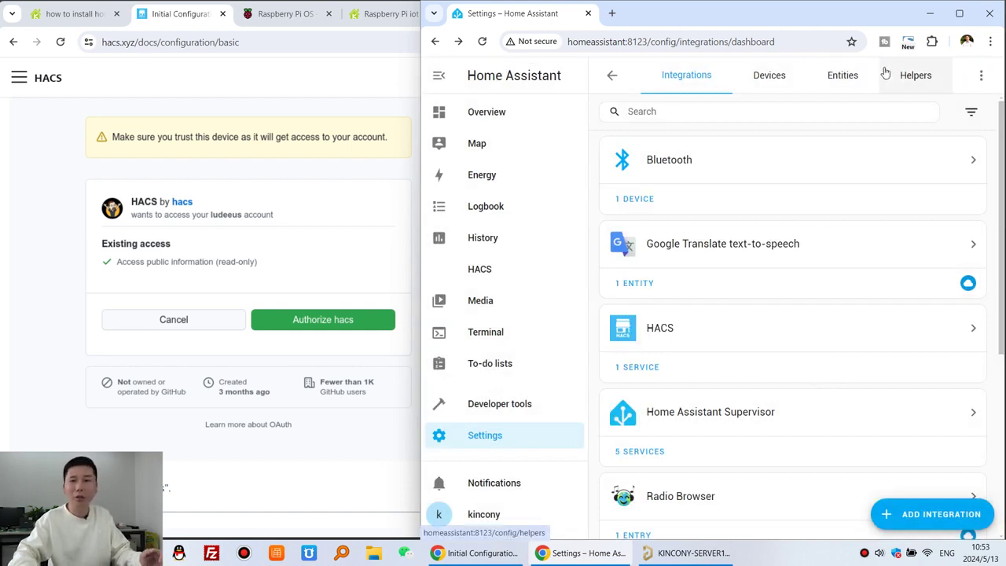
Maximize the Home Assistant window, view the HACS integration's entry, and open the Home Assistant Community Store.
left_click(958, 13)
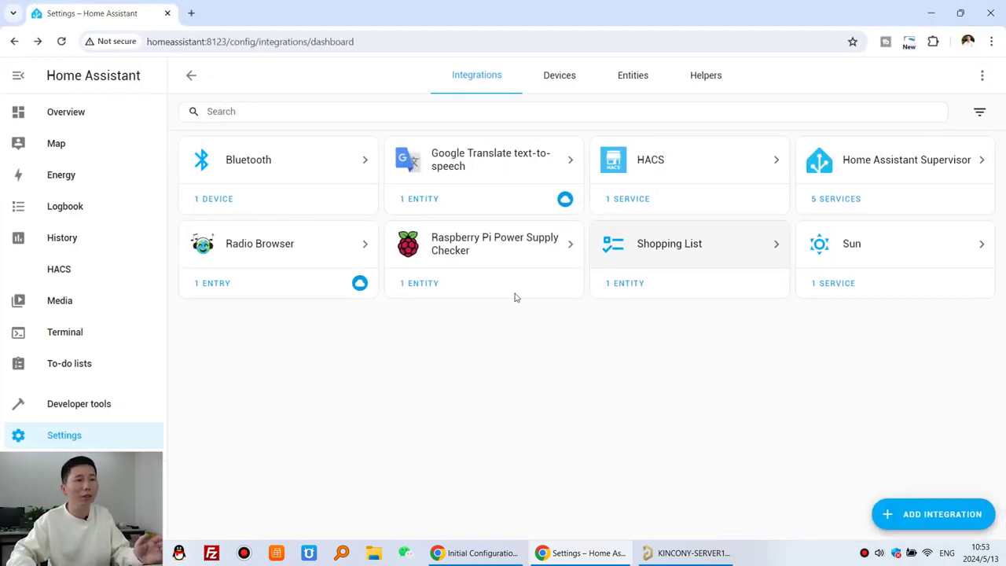
left_click(666, 172)
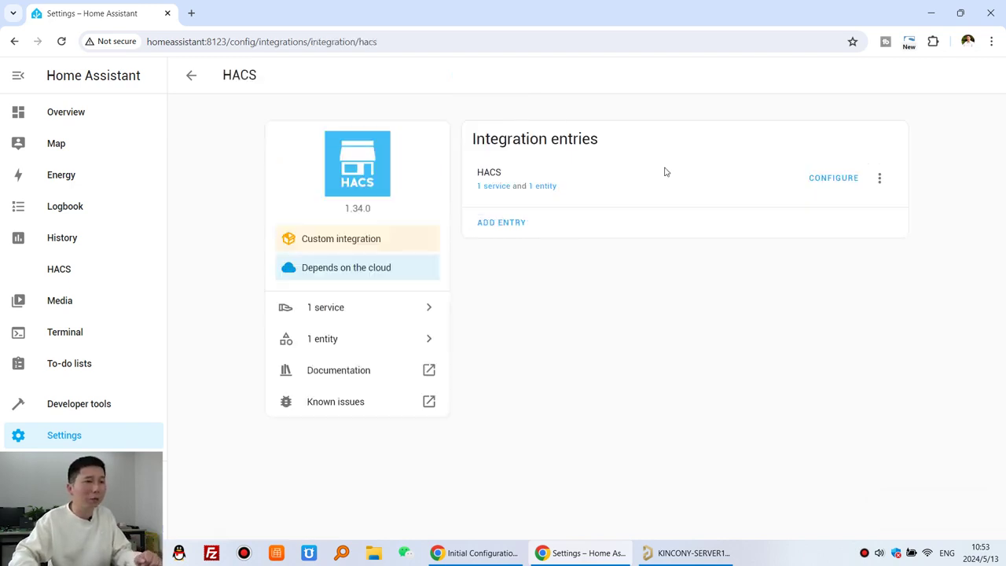
left_click(65, 271)
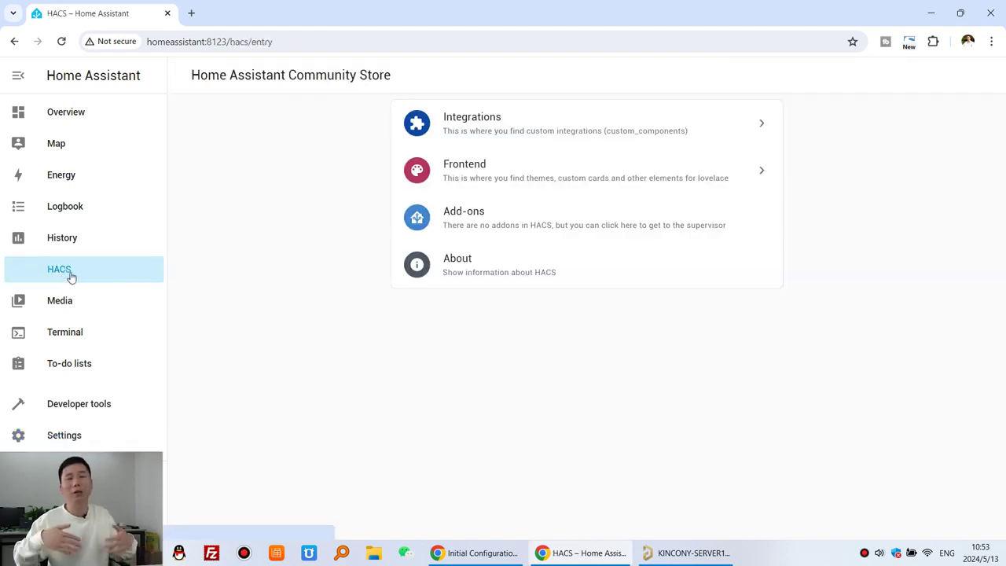
Return to the KinCony forum guide and open the HA-mcp23017 GitHub link under its MCP23008/MCP23017 implementation item.
left_click(471, 554)
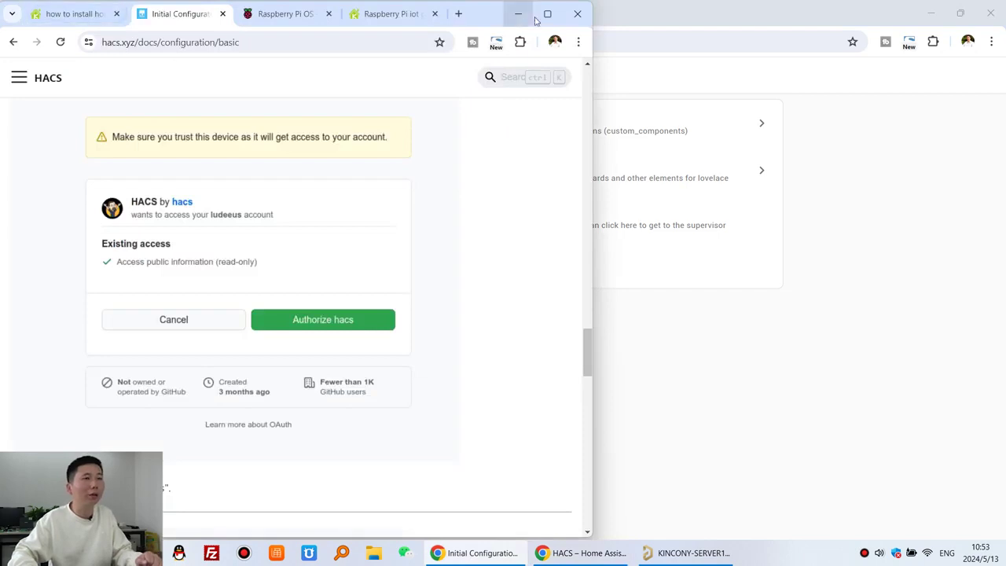
left_click(74, 14)
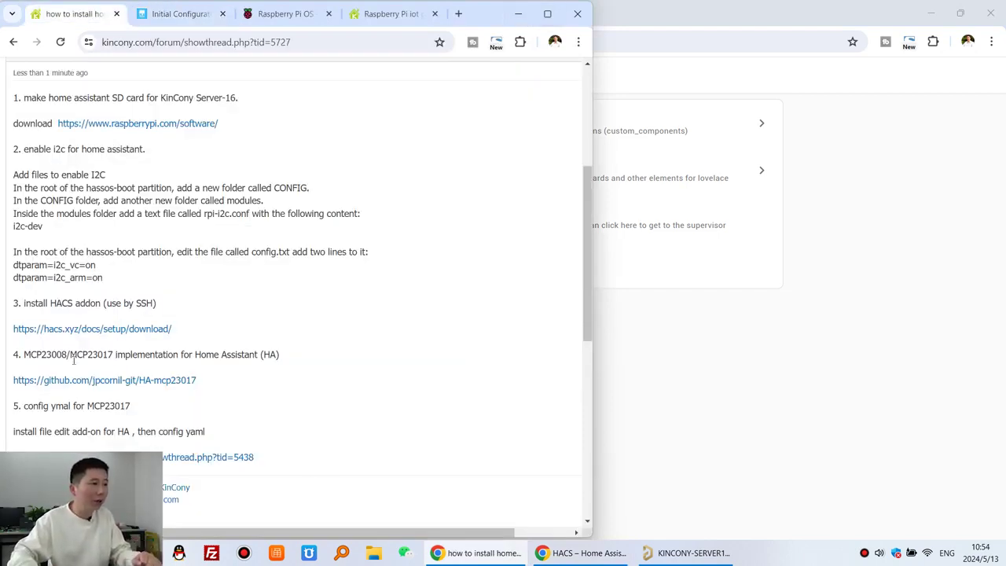
left_click_drag(24, 355, 280, 354)
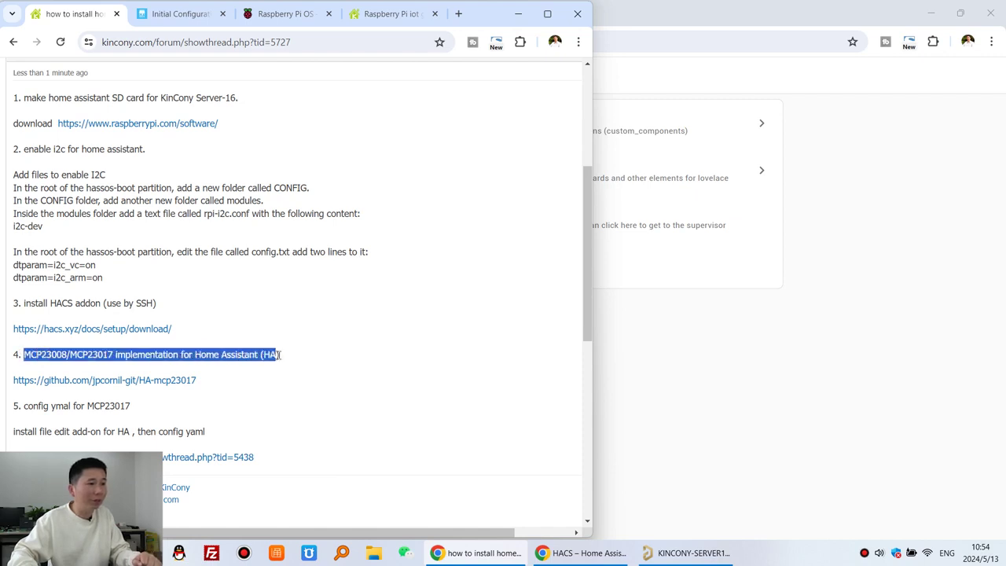
left_click(297, 358)
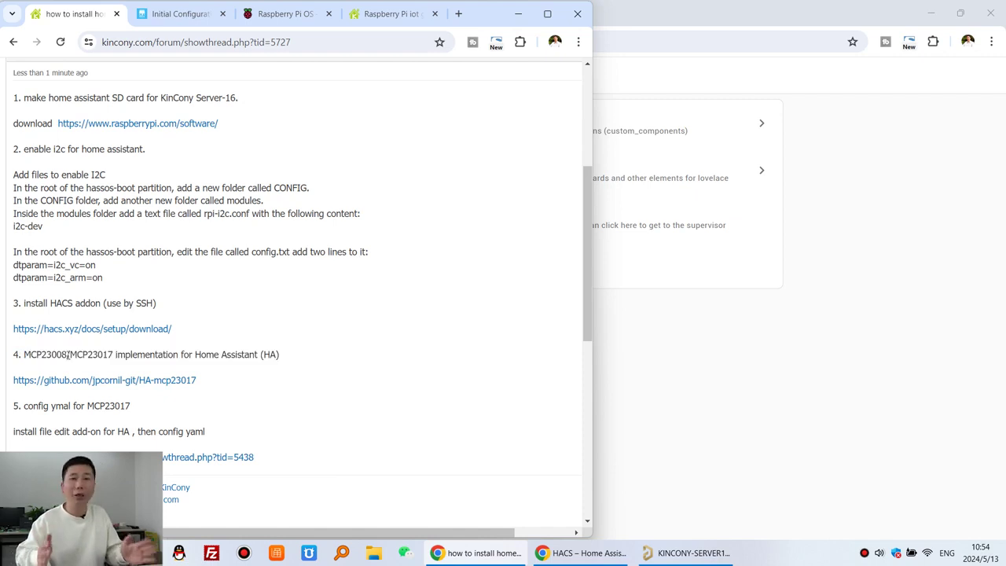
left_click(131, 382)
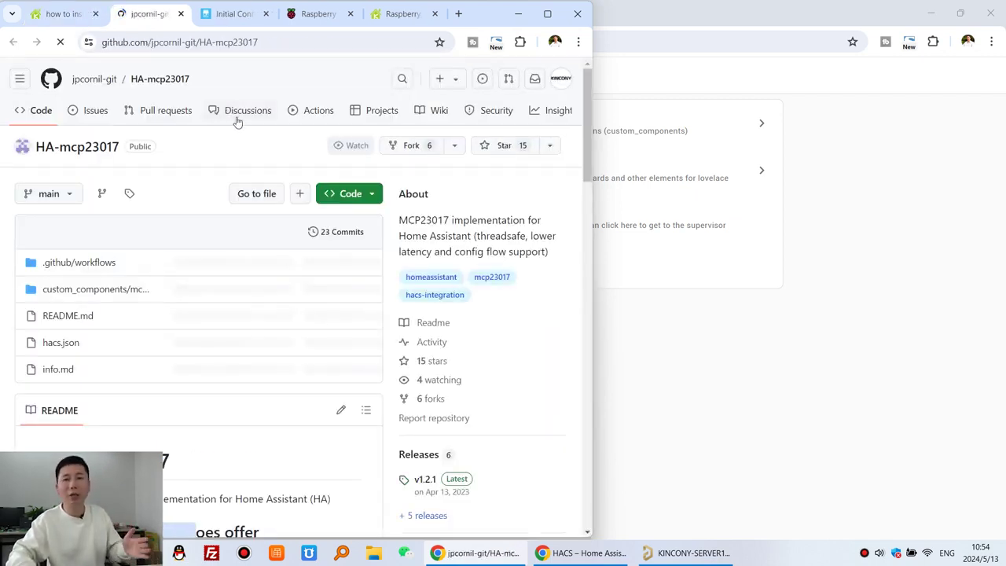
Read the HA-mcp23017 README, from its highlights to the instructions for adding the MCP23017 integration to HA.
scroll(507, 220, "down", 5)
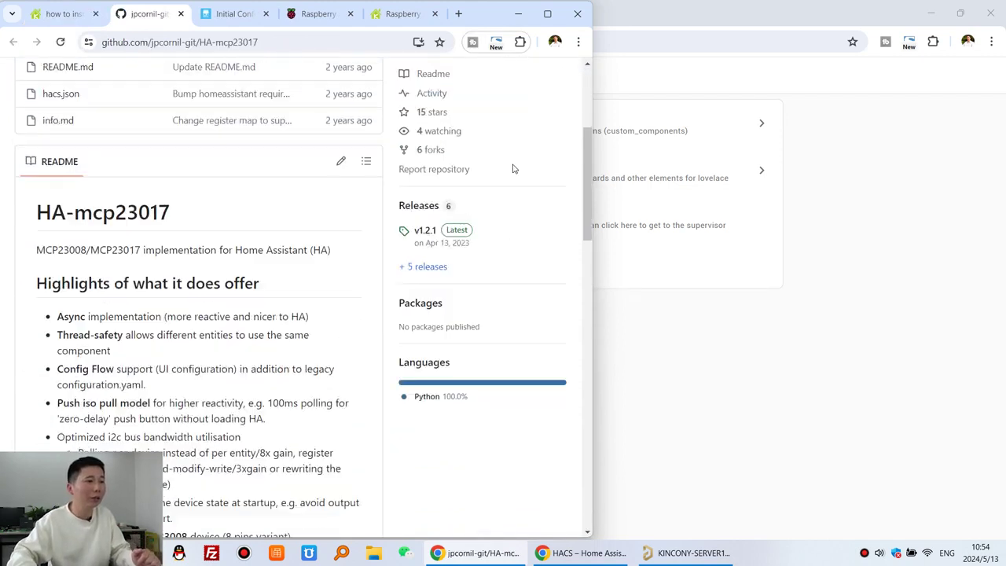
left_click(549, 20)
scroll(471, 231, "down", 3)
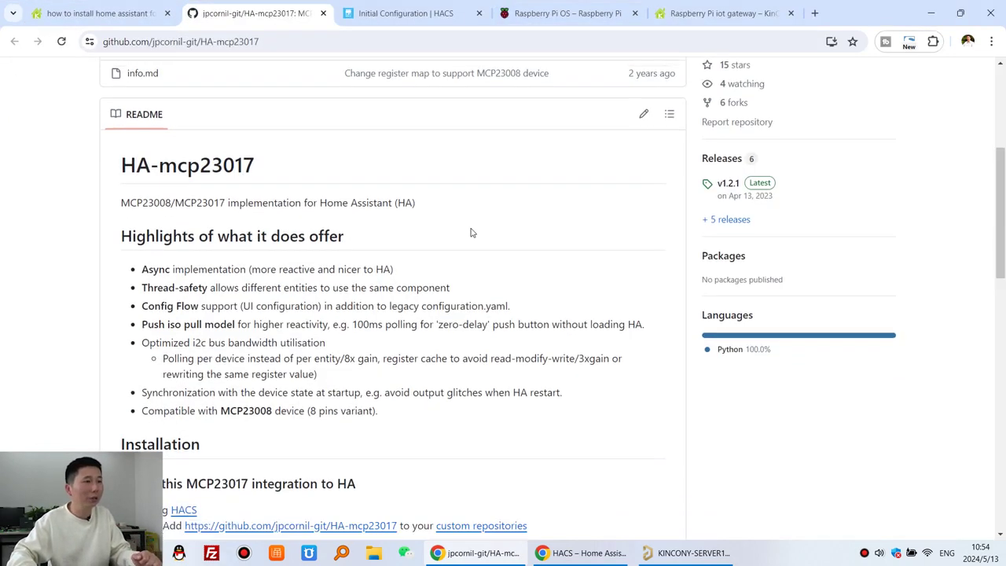
scroll(330, 311, "up", 3)
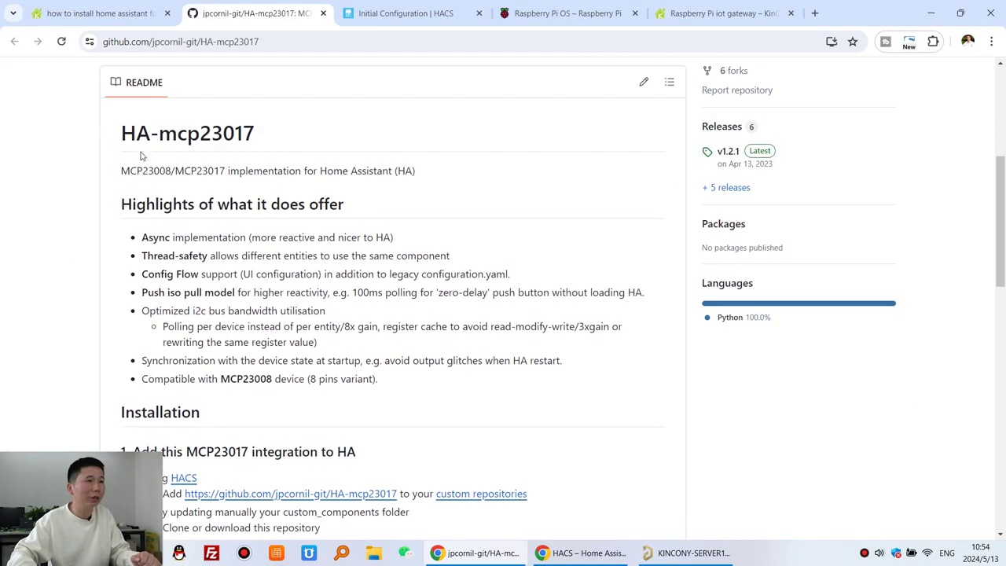
left_click_drag(110, 132, 278, 169)
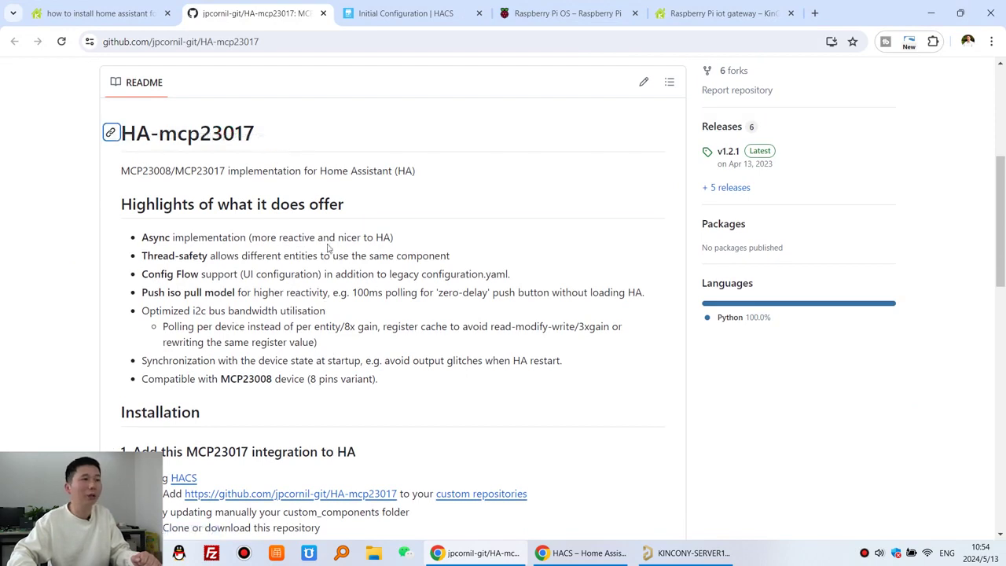
scroll(259, 263, "down", 3)
left_click_drag(131, 254, 370, 256)
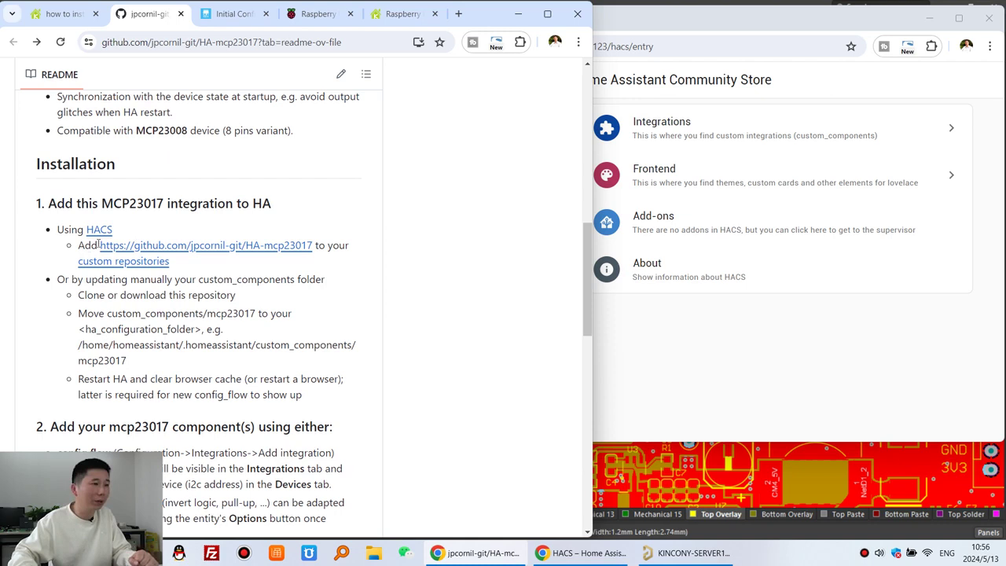
Copy the HA-mcp23017 repository URL from the README's HACS installation instructions.
left_click_drag(313, 245, 100, 245)
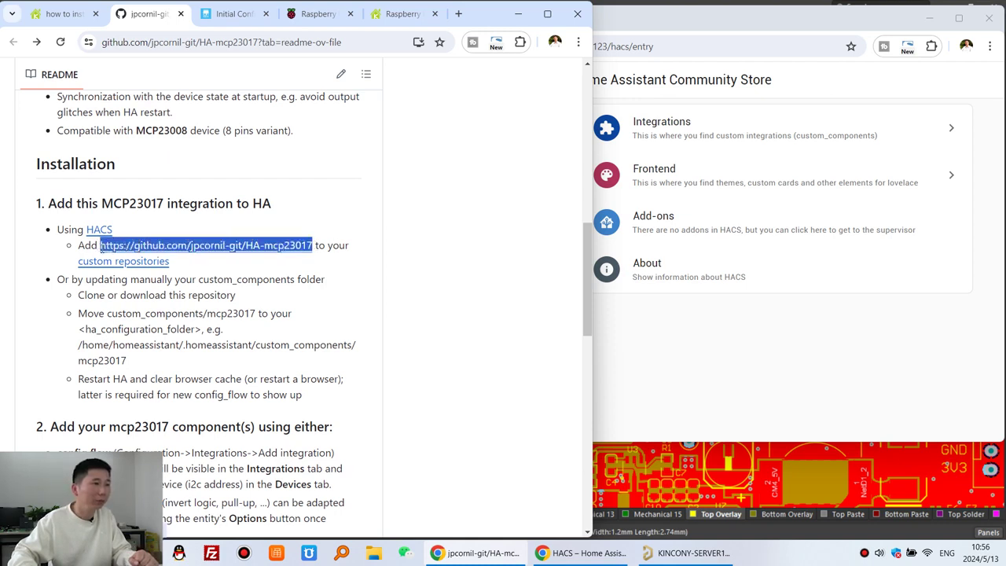
right_click(156, 245)
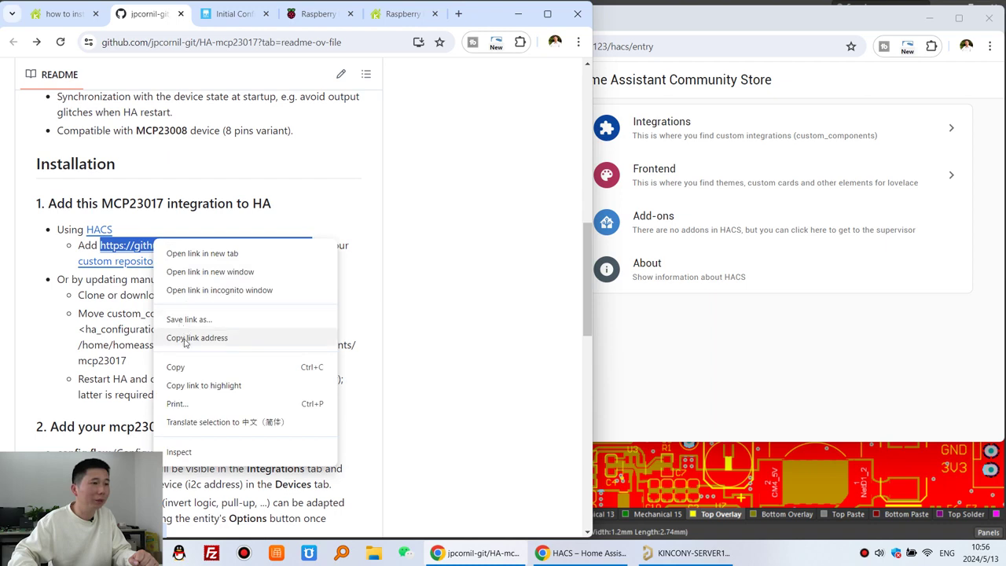
left_click(177, 367)
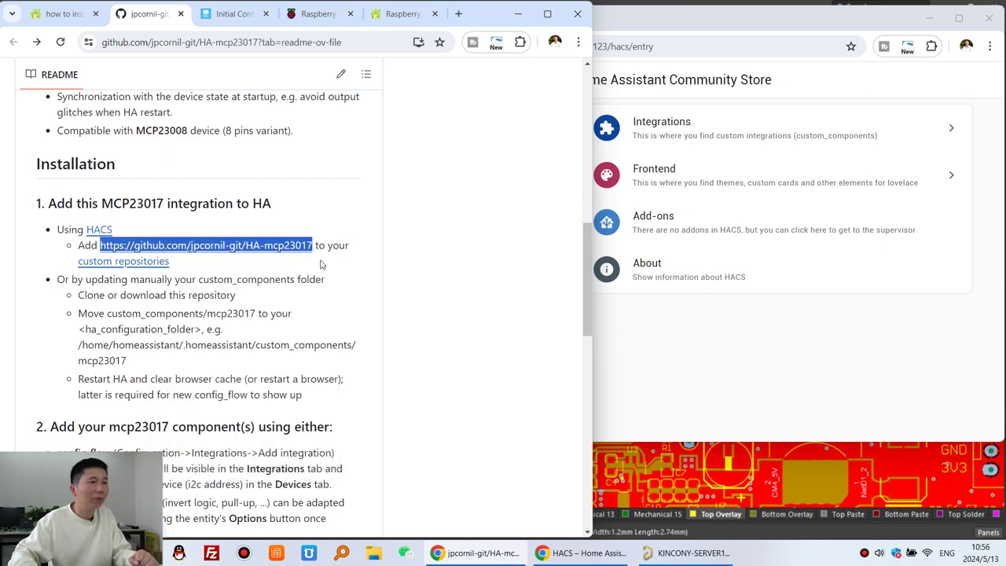
left_click(330, 246)
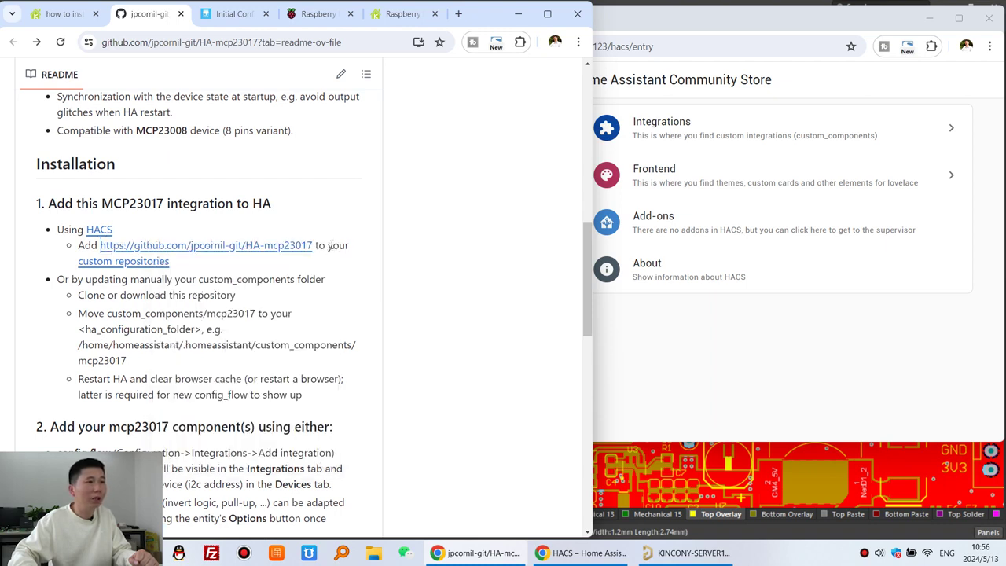
Open the custom repositories link in the HA-mcp23017 README and read how to add a custom repository to HACS.
right_click(147, 265)
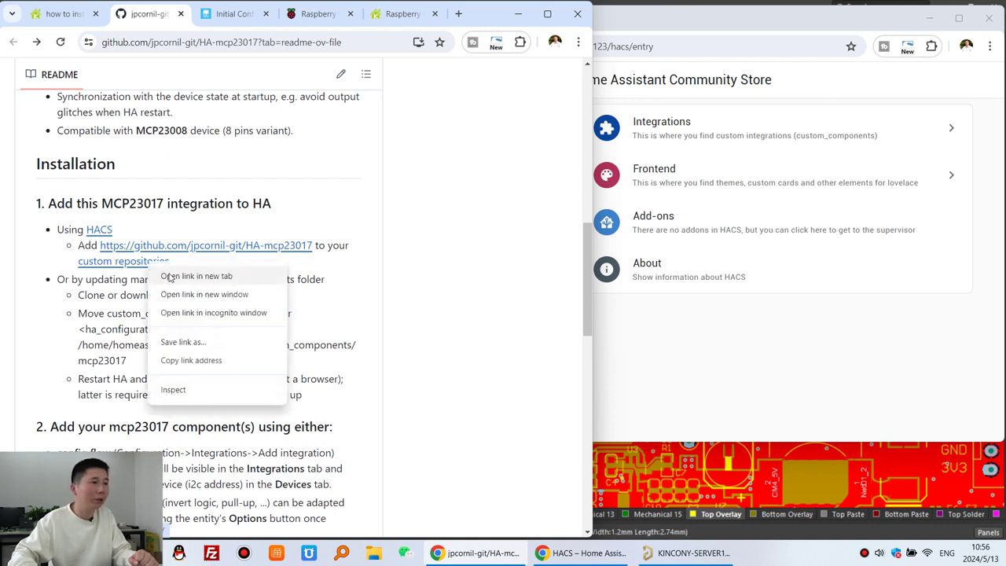
left_click(126, 267)
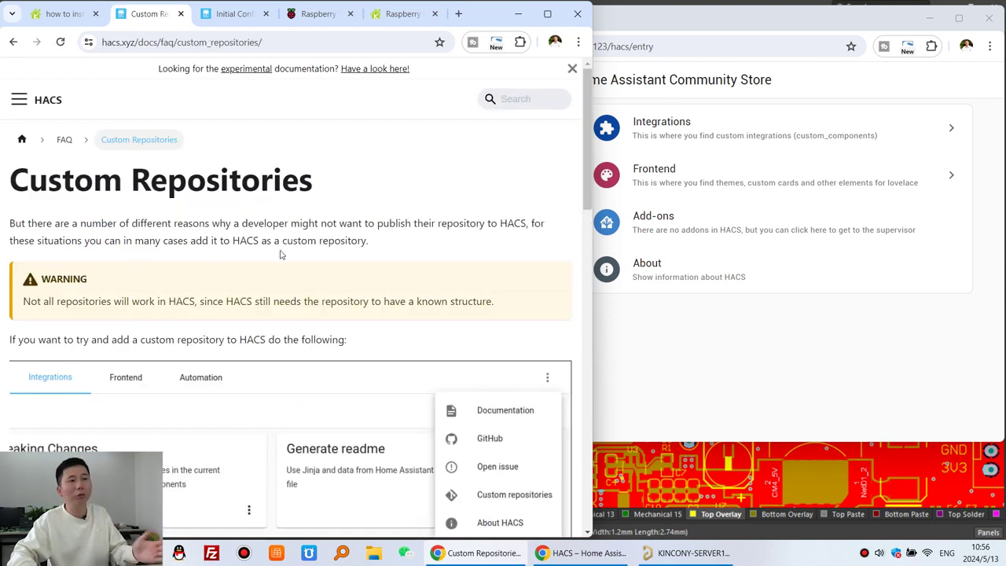
scroll(507, 391, "down", 3)
scroll(496, 357, "up", 1)
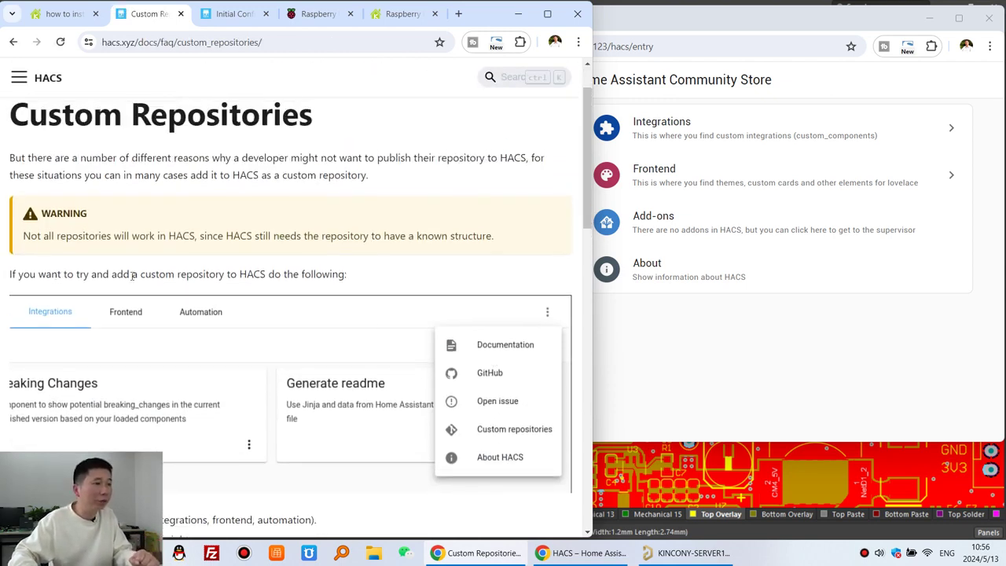
left_click_drag(143, 273, 334, 274)
scroll(349, 276, "down", 1)
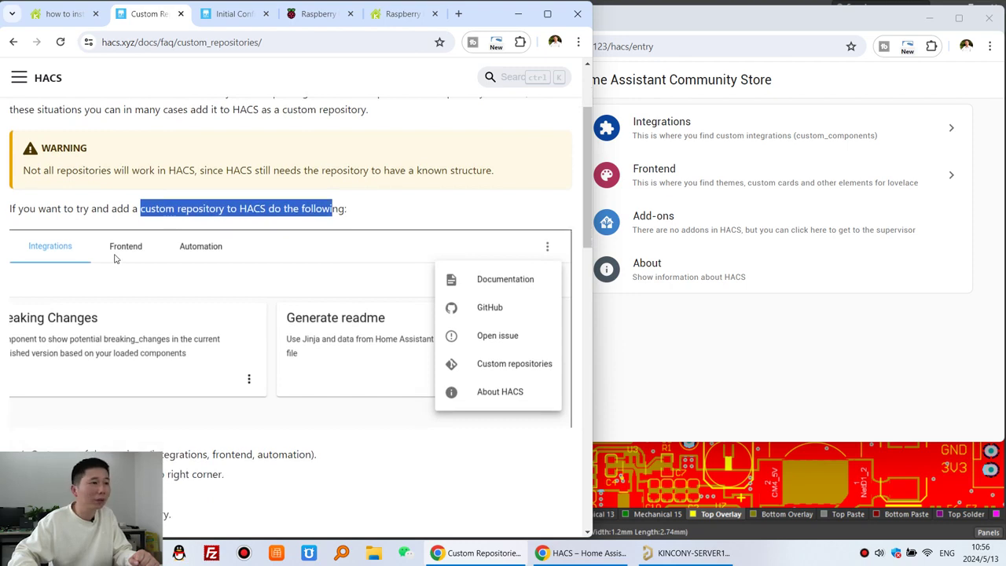
Switch to Home Assistant, enter the HACS Integrations section, and open the Custom repositories dialog.
left_click(701, 194)
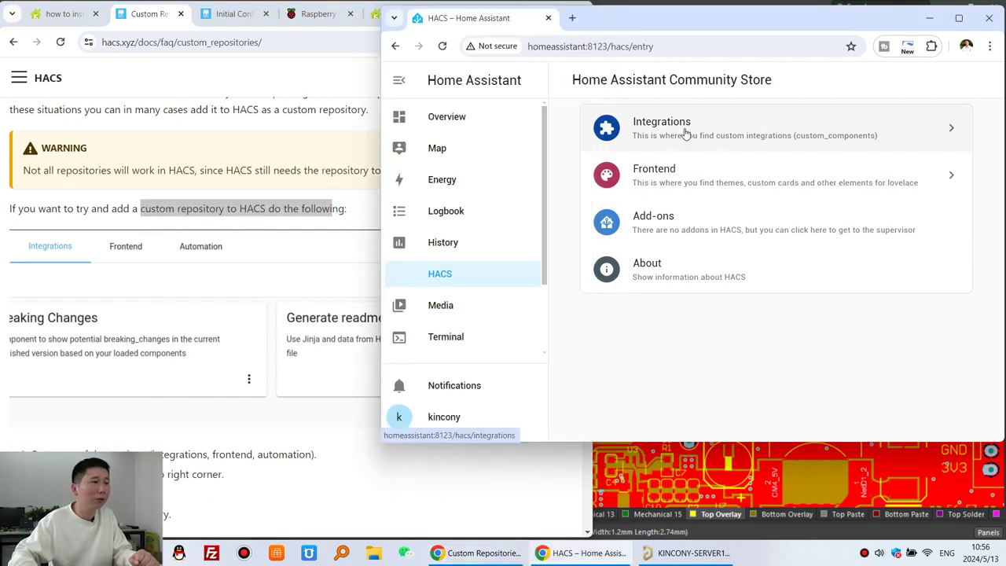
left_click(438, 276)
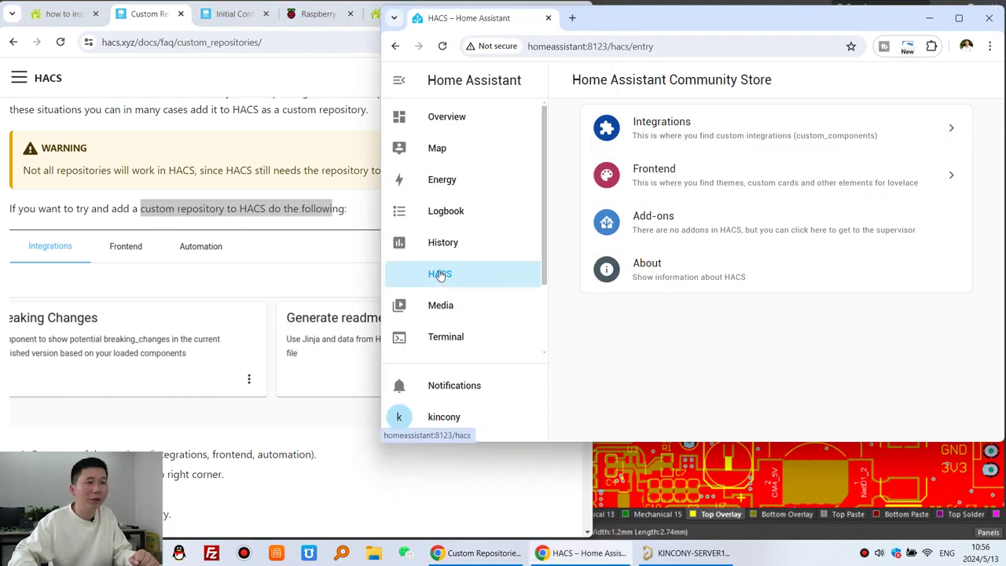
left_click(752, 131)
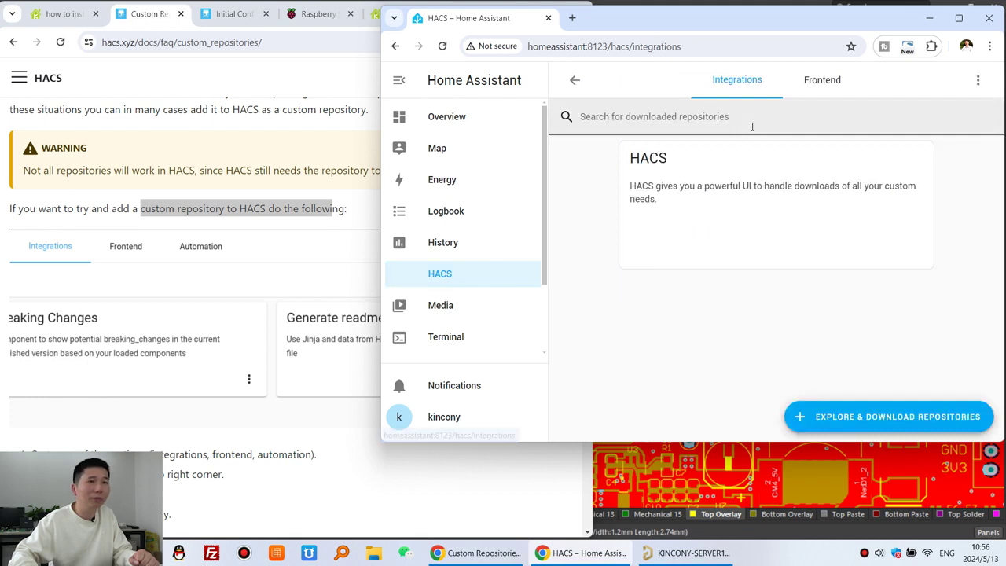
left_click(979, 81)
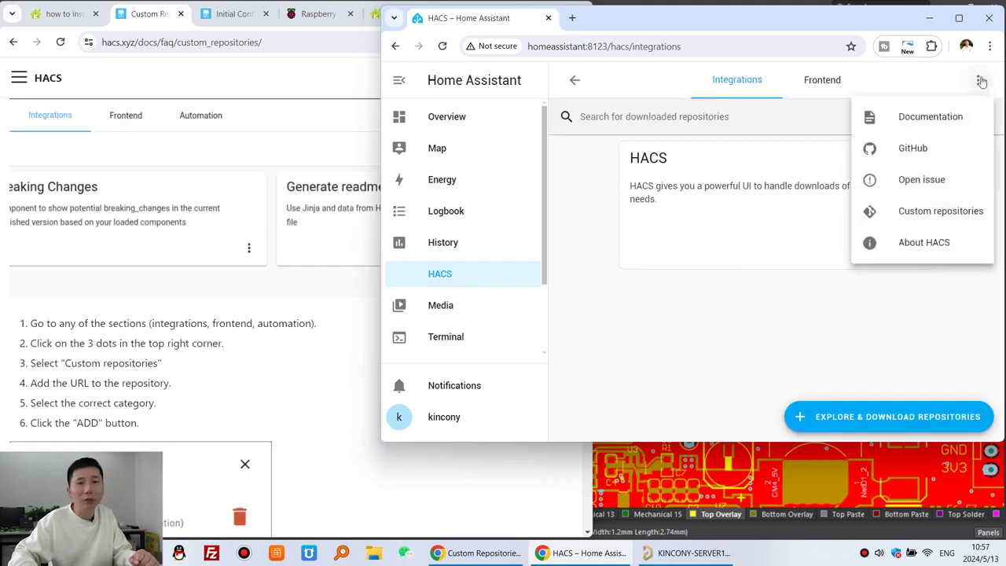
left_click(977, 216)
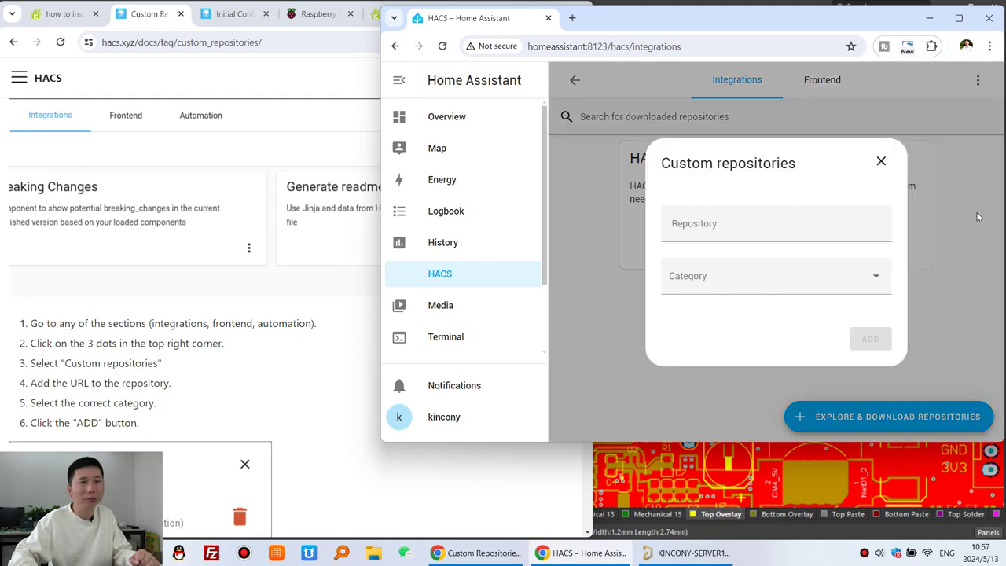
Add the copied HA-mcp23017 GitHub URL as a custom repository with the category Integration, and close the dialog.
left_click(693, 225)
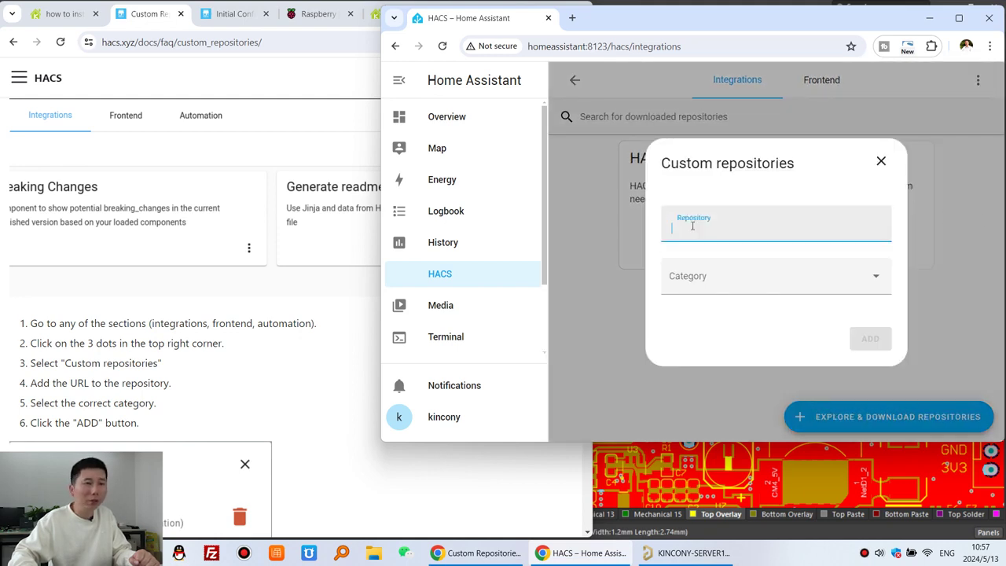
right_click(689, 230)
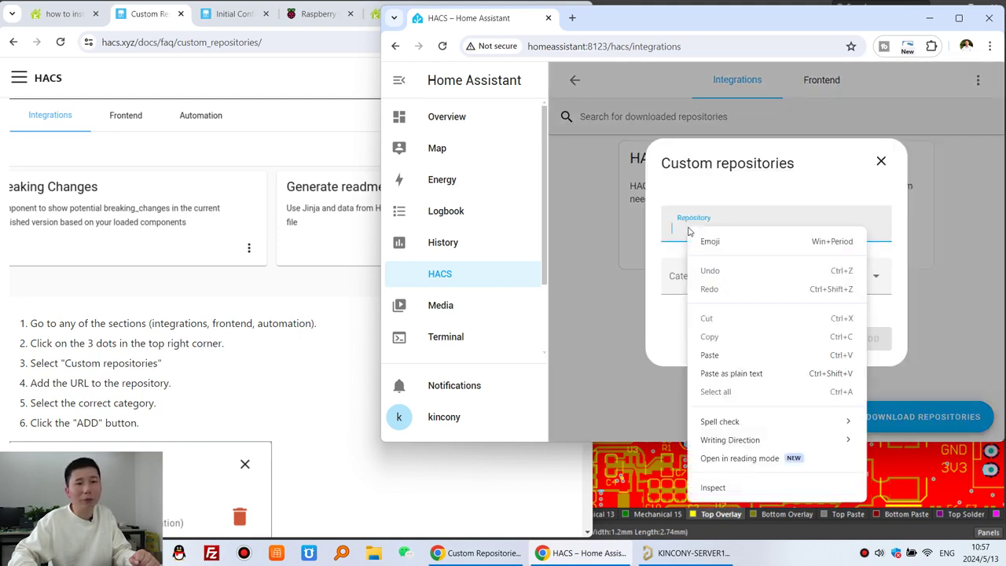
left_click(729, 355)
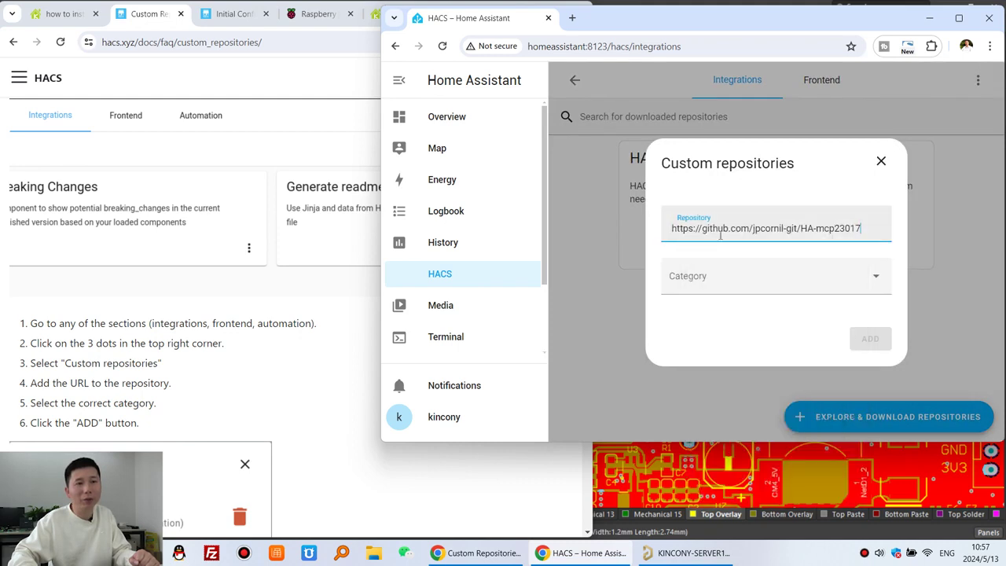
left_click(858, 280)
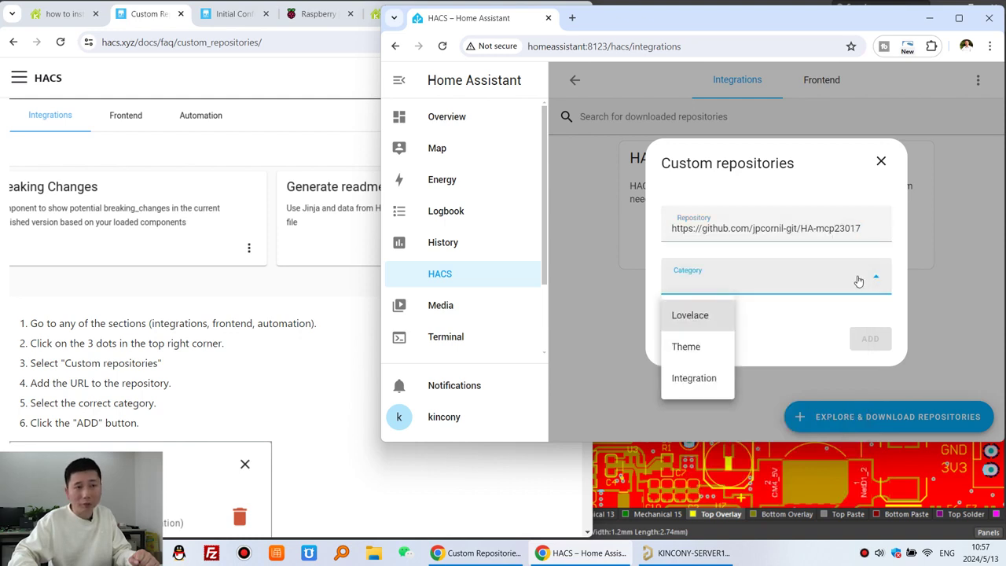
left_click(700, 380)
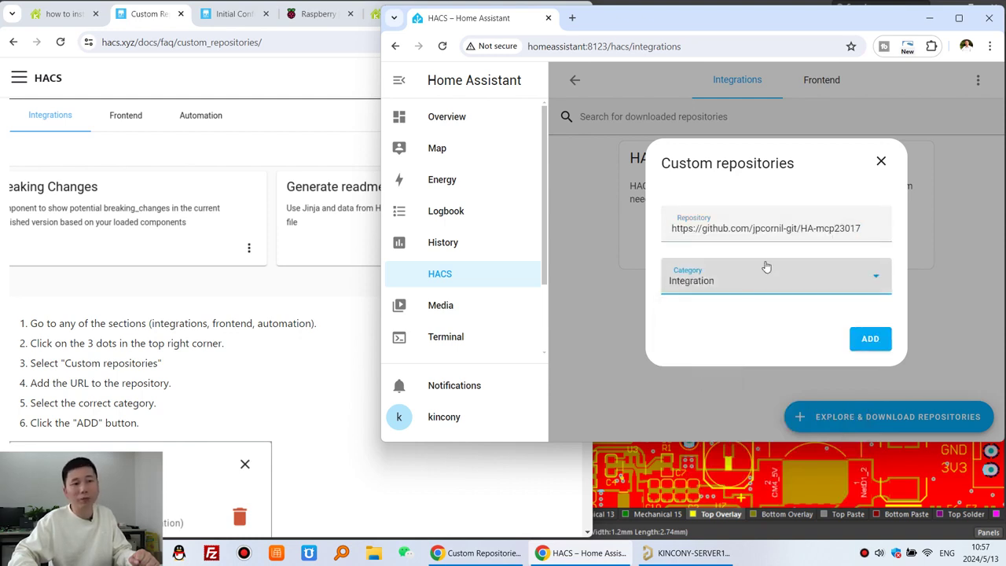
left_click(871, 341)
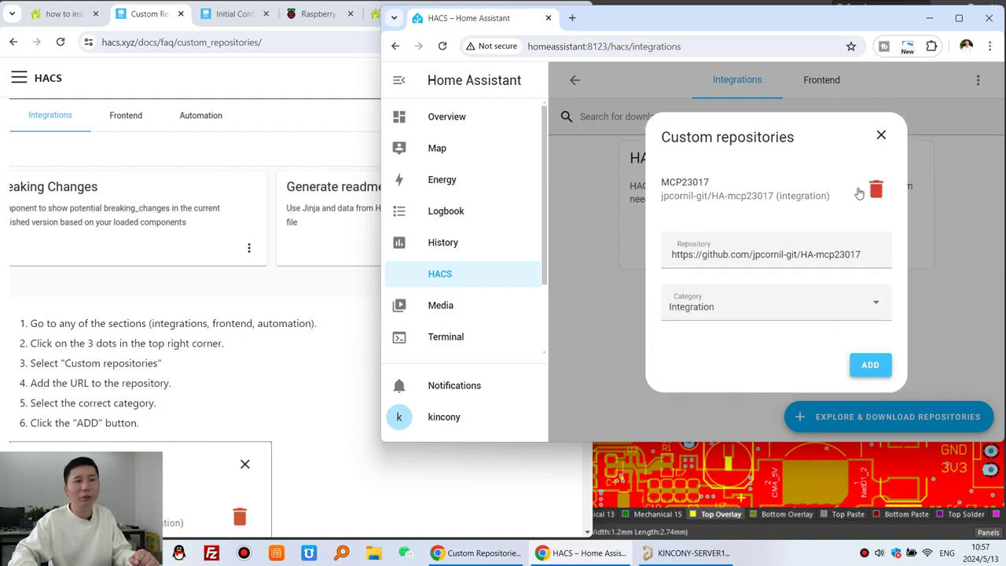
left_click(881, 137)
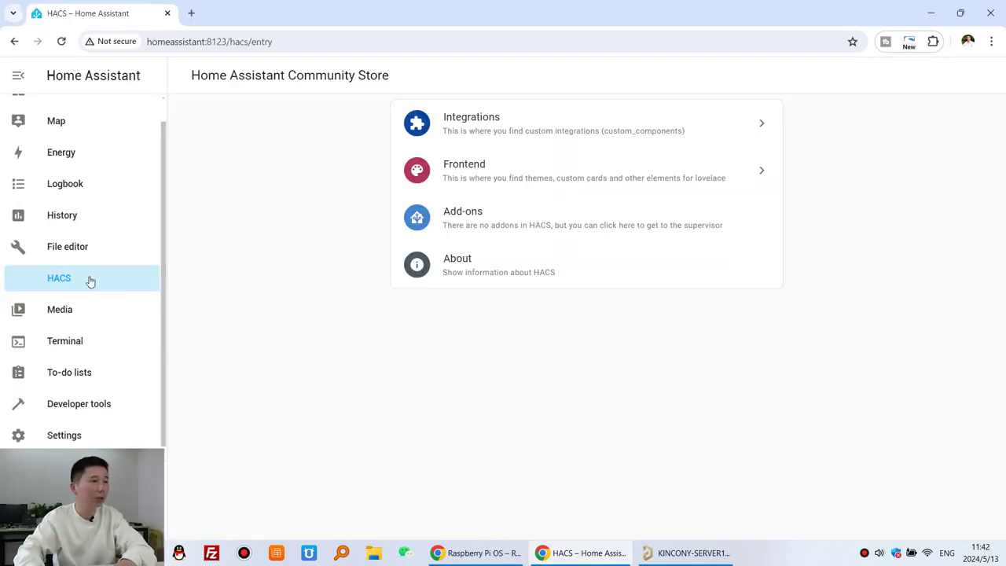
Open the MCP23017 repository page from the custom repositories list of the HACS Integrations section.
left_click(525, 124)
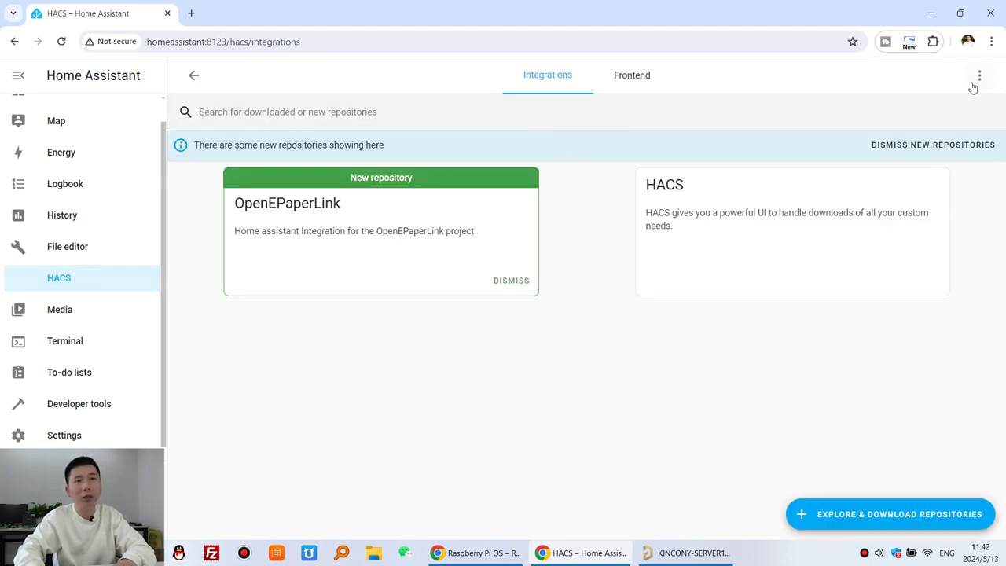
left_click(978, 76)
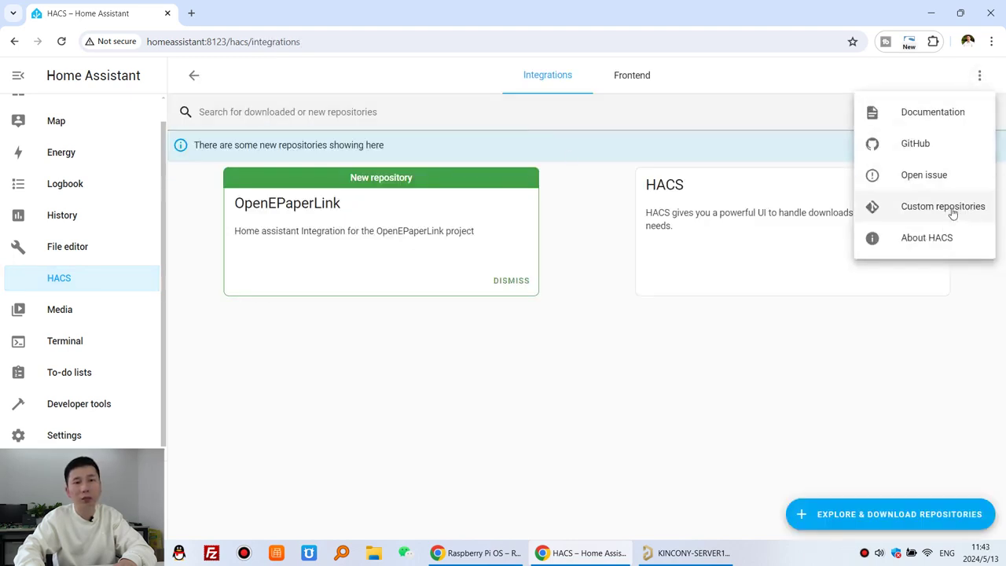
left_click(978, 209)
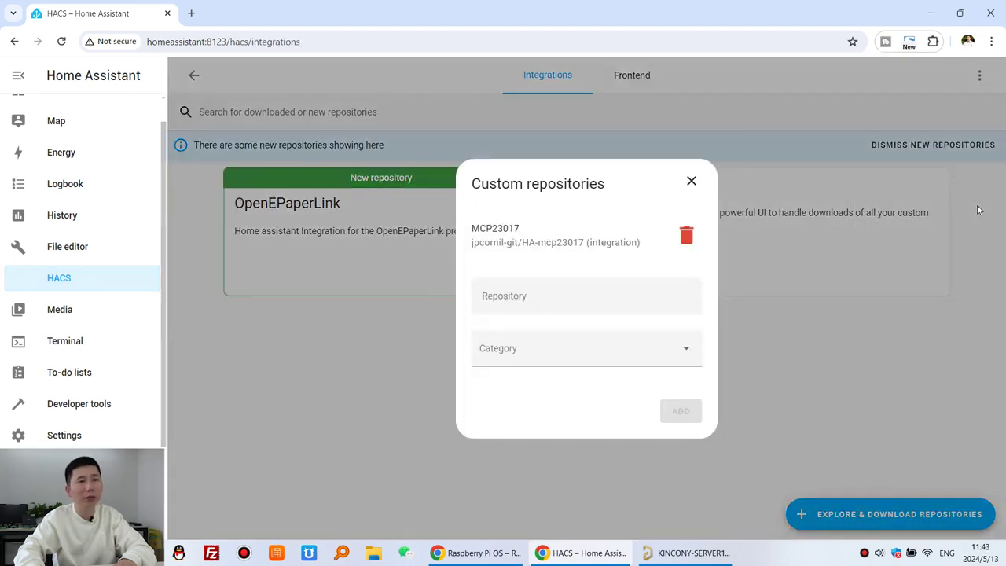
left_click(558, 232)
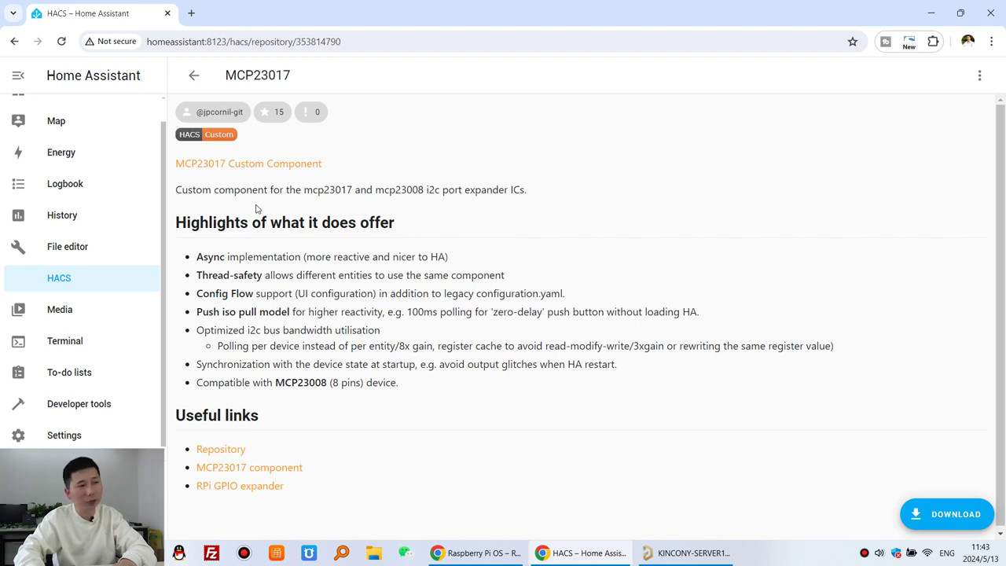
Download version v1.2.1 of the MCP23017 custom component and return to the HACS integrations list.
left_click(972, 515)
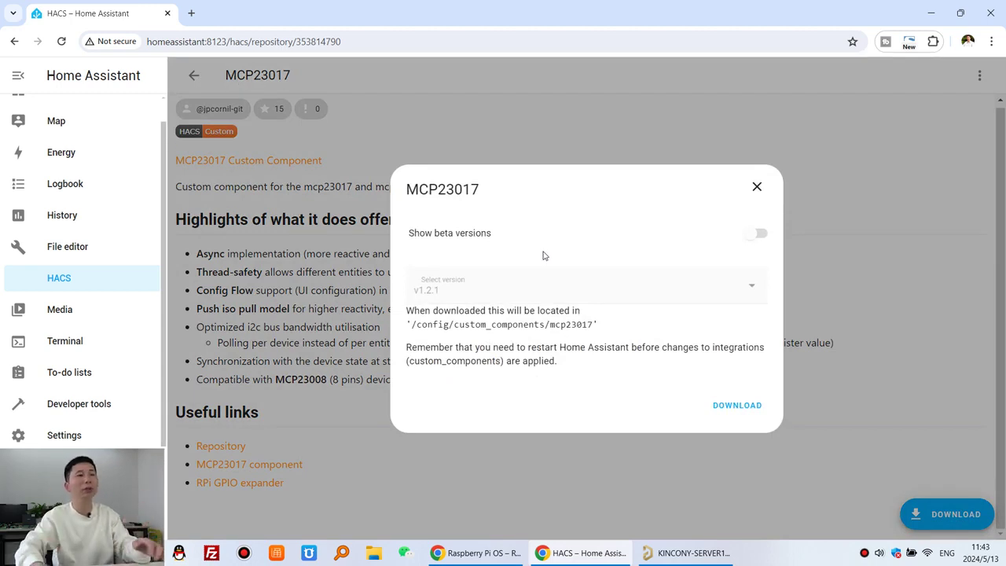
left_click_drag(408, 189, 482, 191)
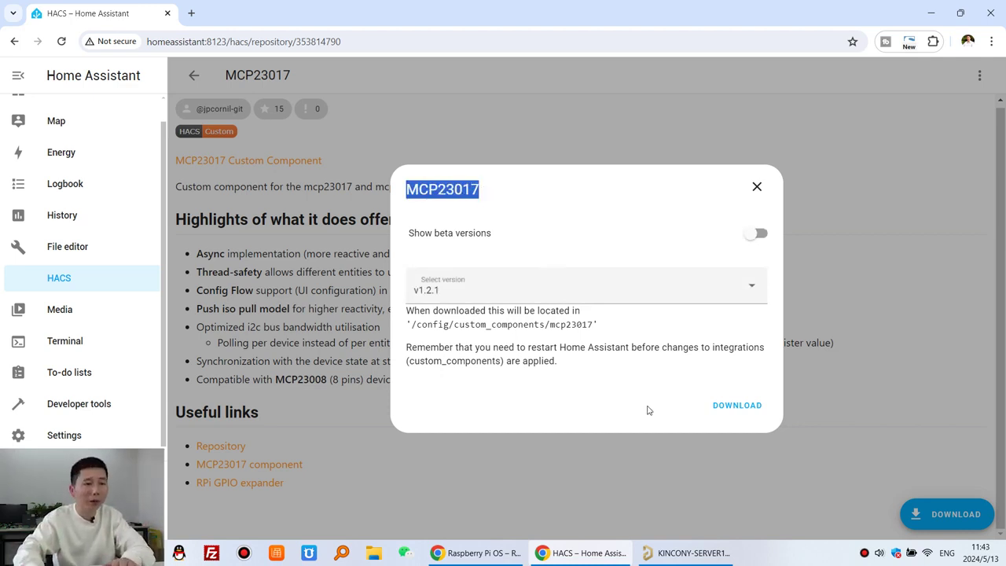
left_click(749, 410)
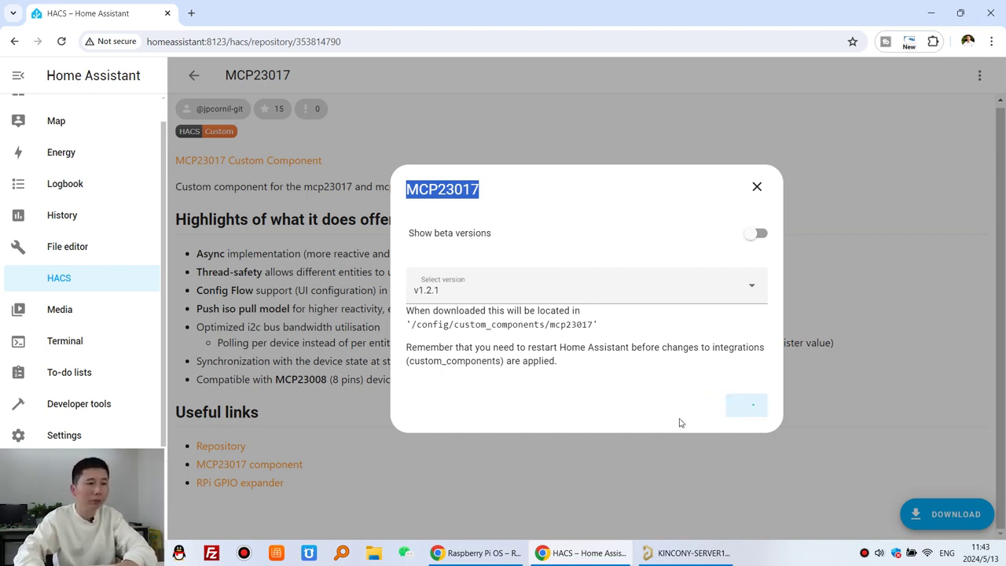
left_click_drag(411, 323, 453, 325)
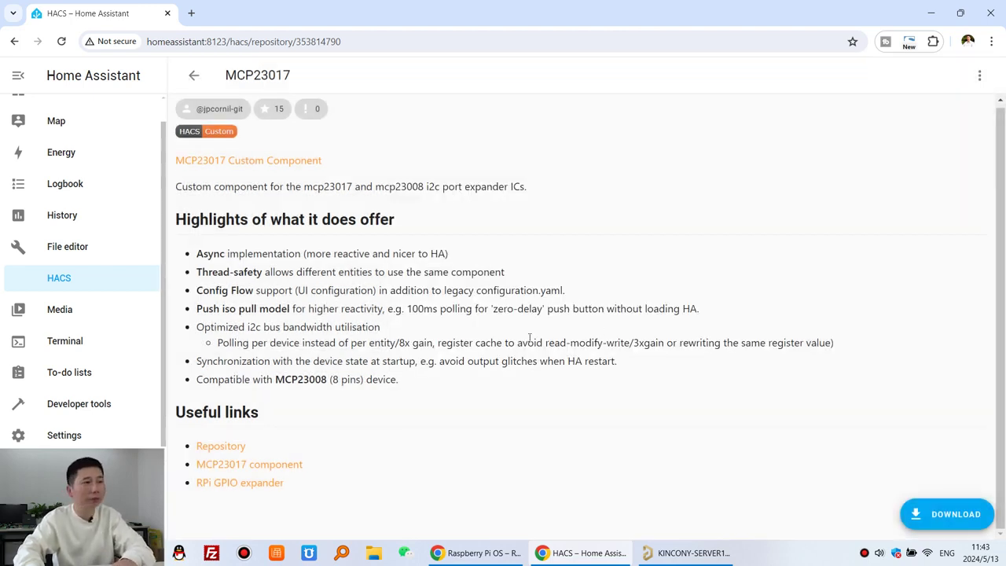
left_click(194, 78)
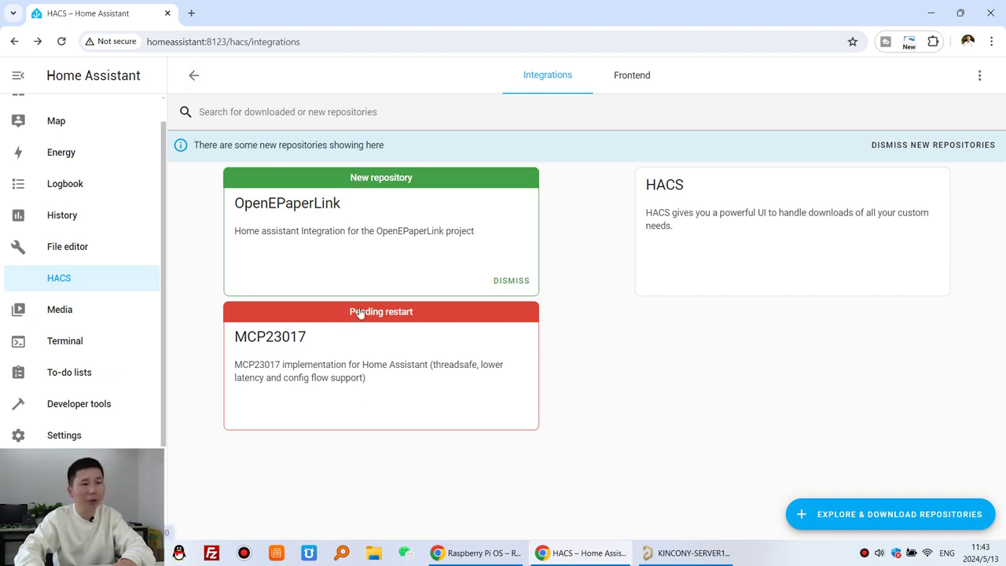
left_click(446, 341)
Restart Home Assistant from its System settings.
left_click(86, 437)
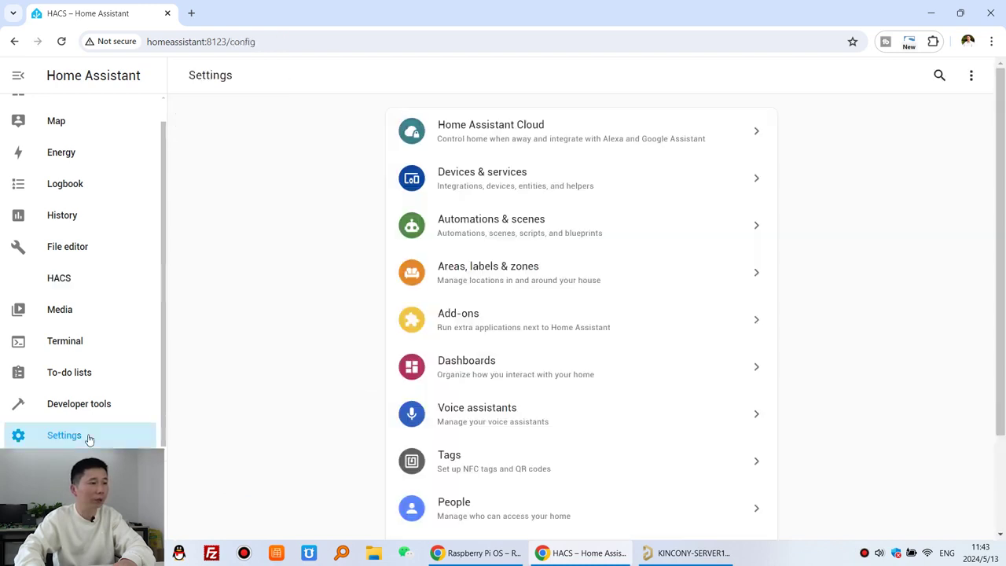
scroll(790, 423, "down", 3)
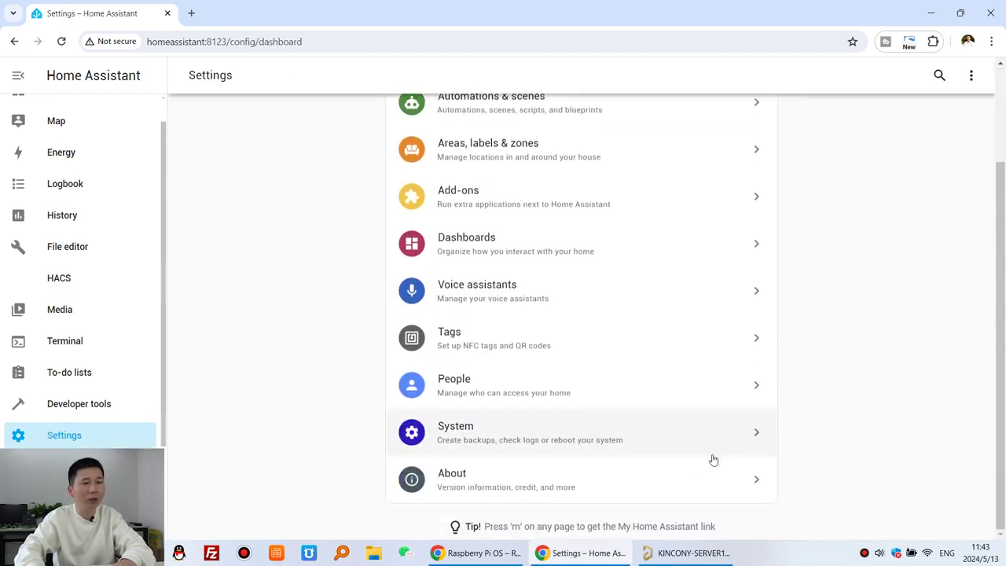
left_click(669, 435)
left_click(981, 75)
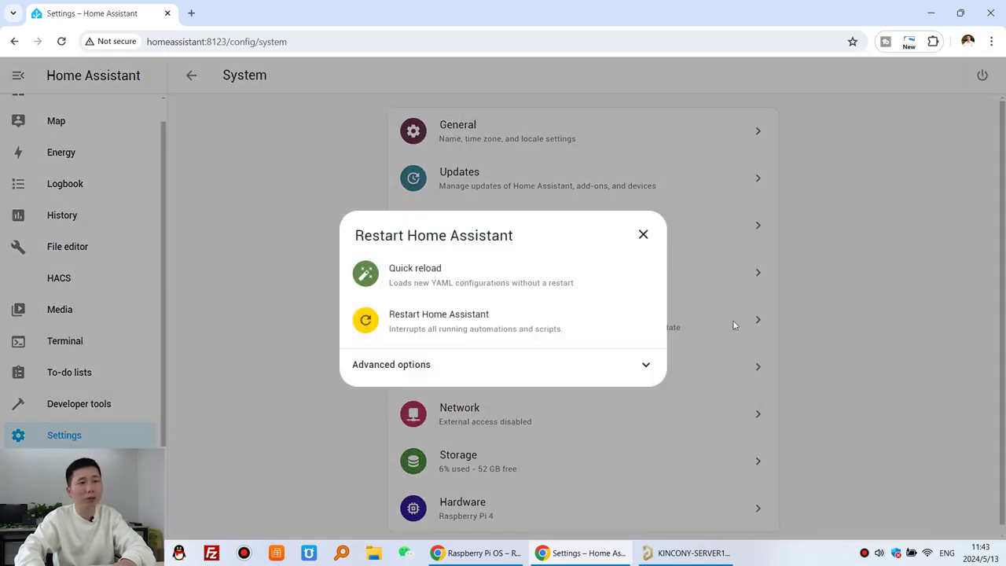
left_click(628, 322)
left_click(597, 338)
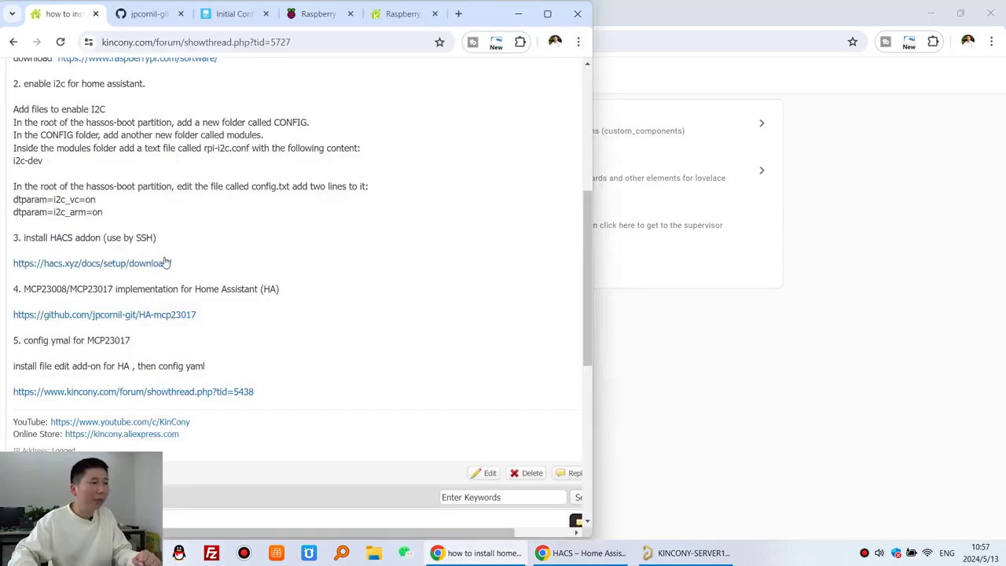
Review items 4 and 5 of the KinCony forum guide and open the MCP23017 YAML configuration thread (tid=5438) in a new tab.
scroll(189, 260, "down", 2)
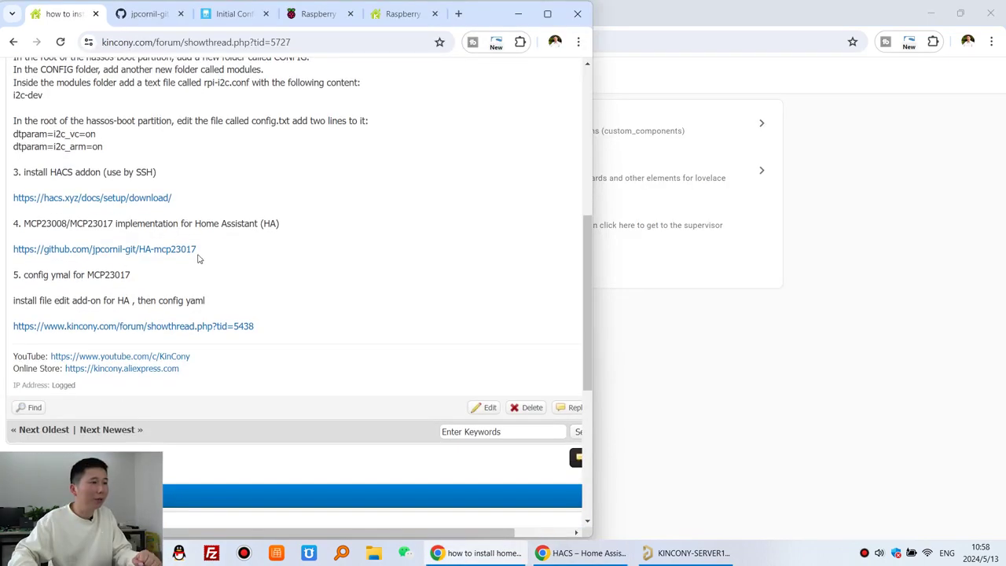
left_click_drag(231, 253, 15, 224)
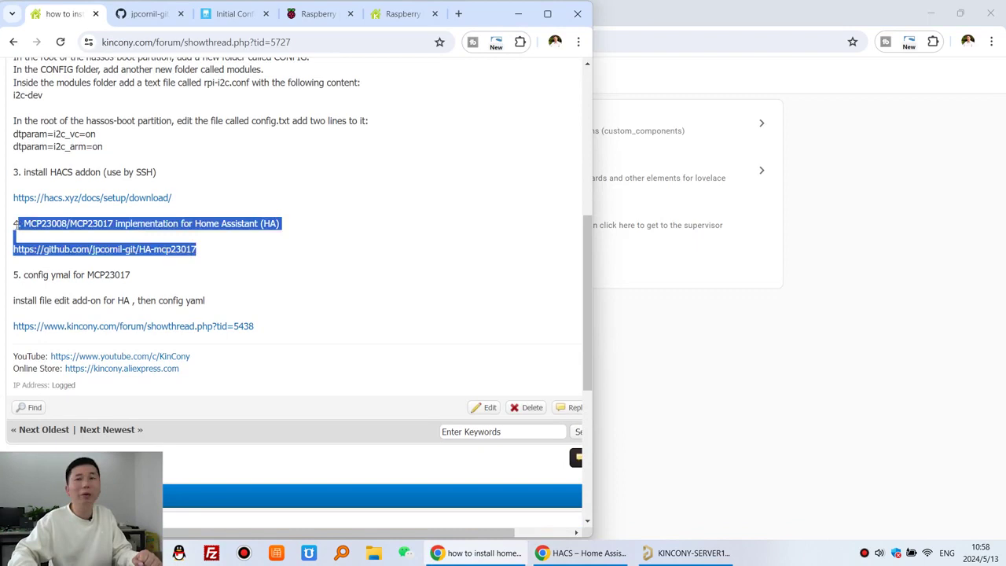
left_click(149, 279)
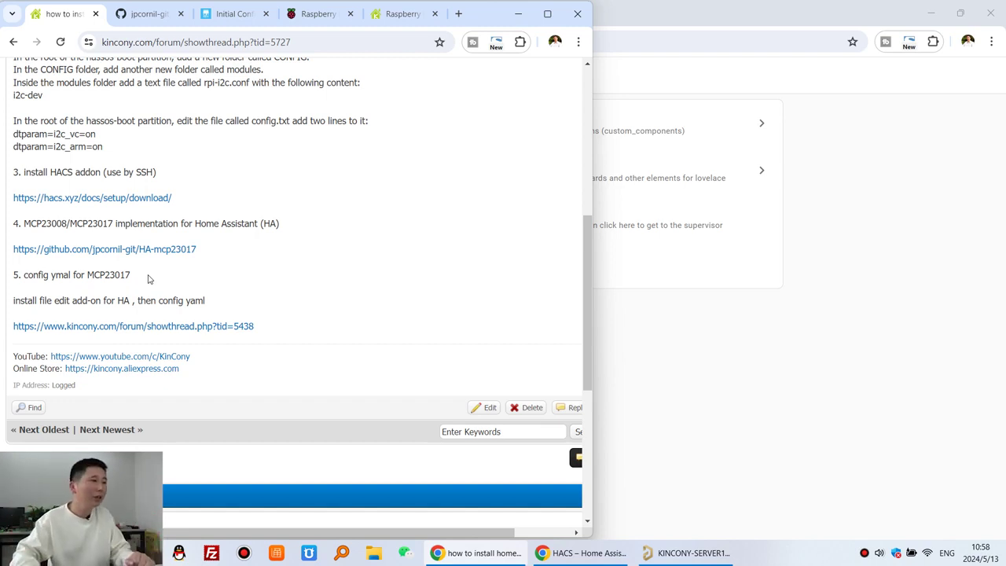
left_click_drag(20, 274, 140, 278)
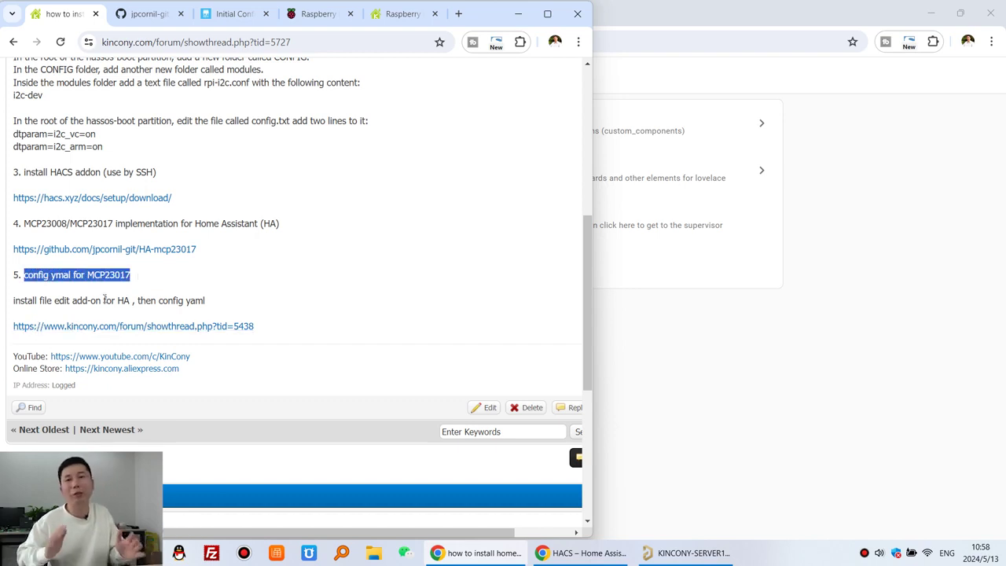
right_click(215, 327)
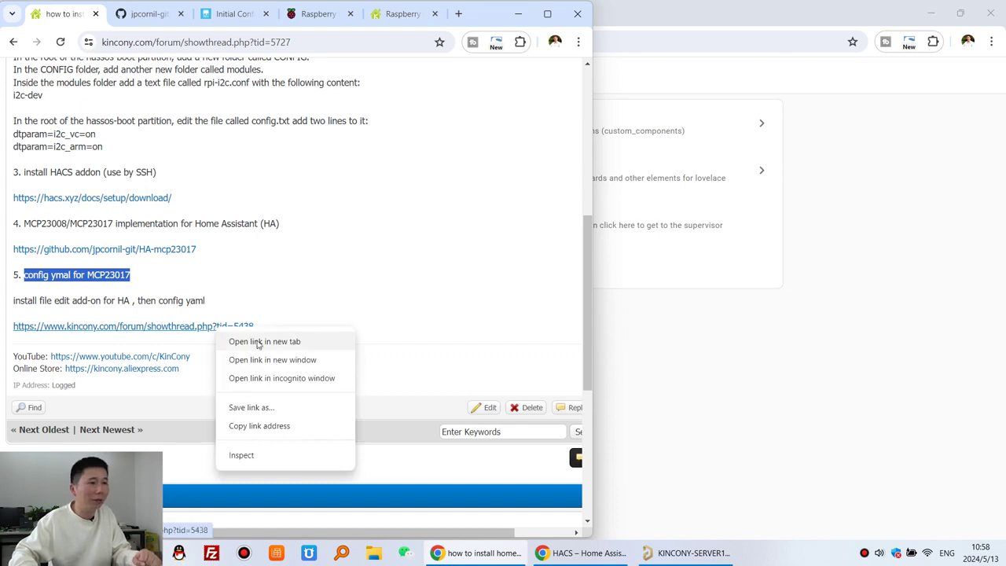
left_click(265, 341)
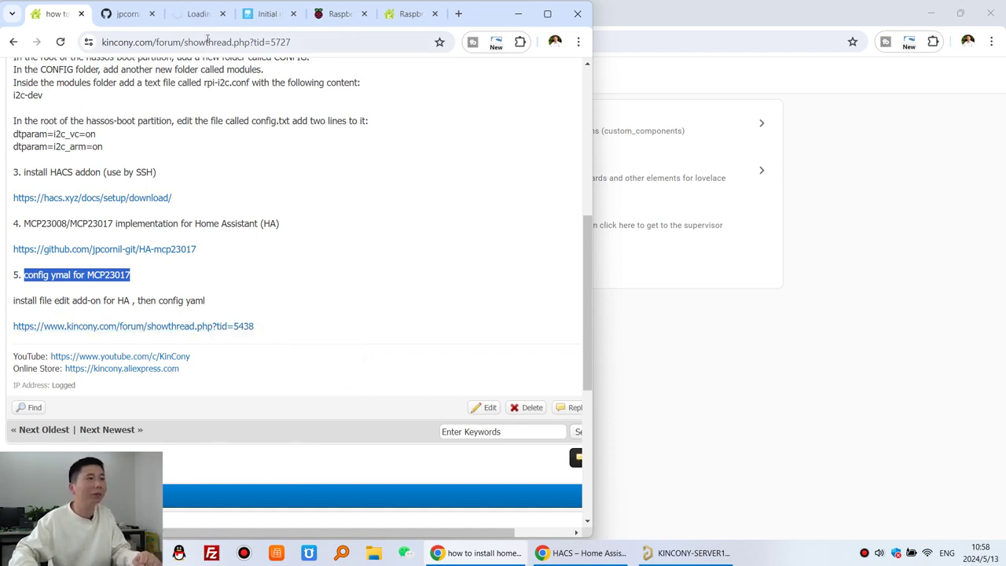
Examine the dashboard screenshot, YAML code block and download link in the KinCony Server16 relay and digital input thread.
left_click(191, 15)
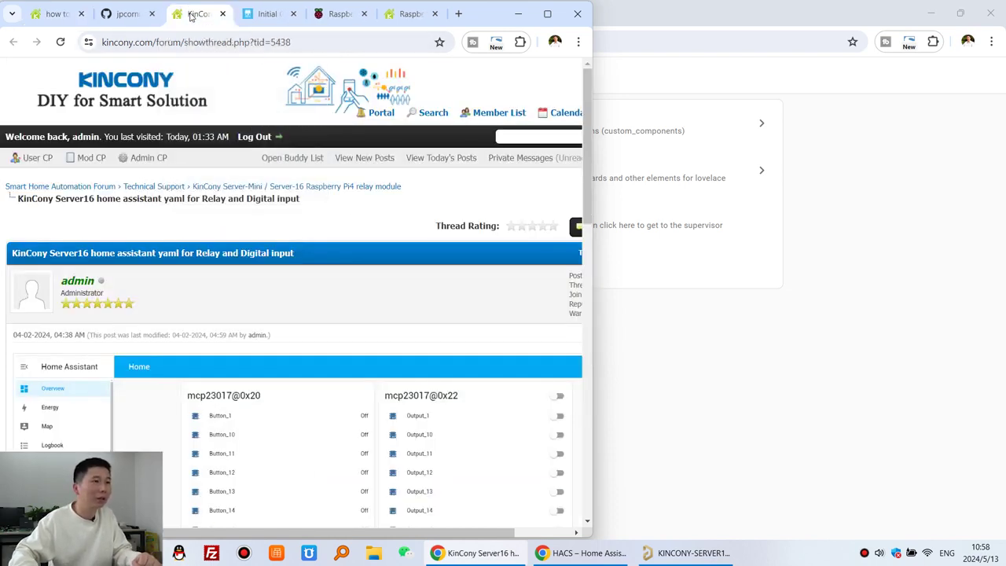
scroll(438, 271, "down", 3)
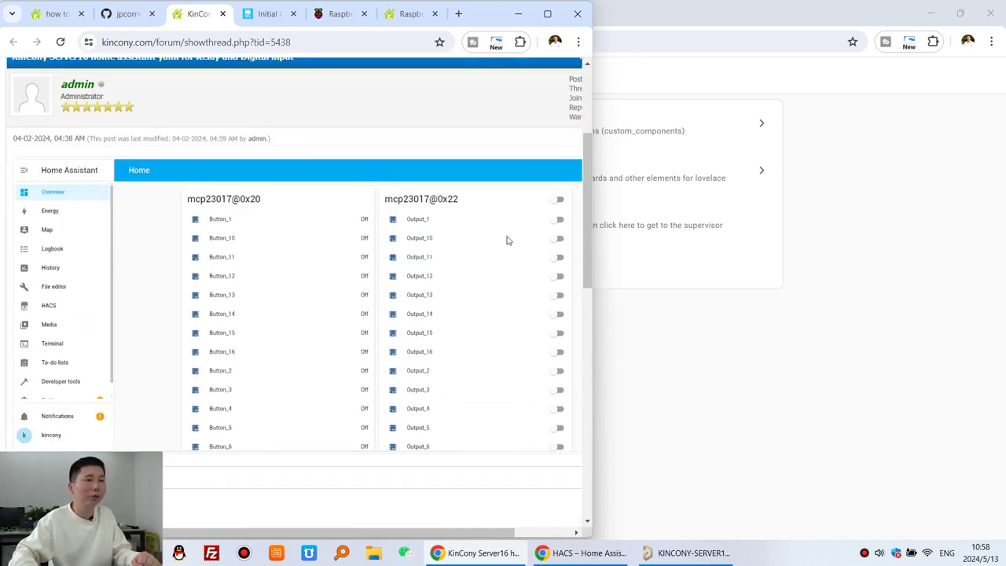
scroll(356, 241, "down", 3)
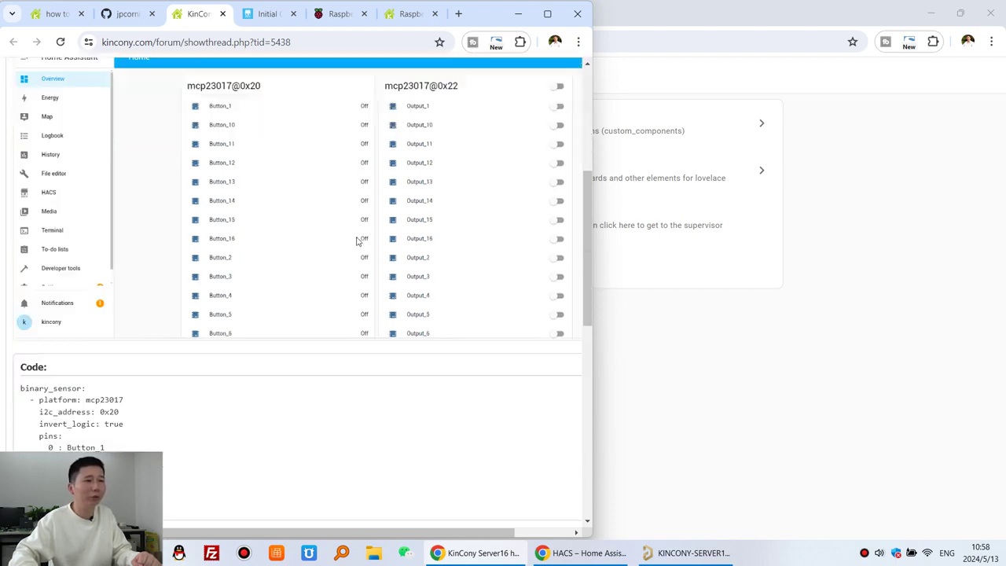
scroll(53, 243, "down", 5)
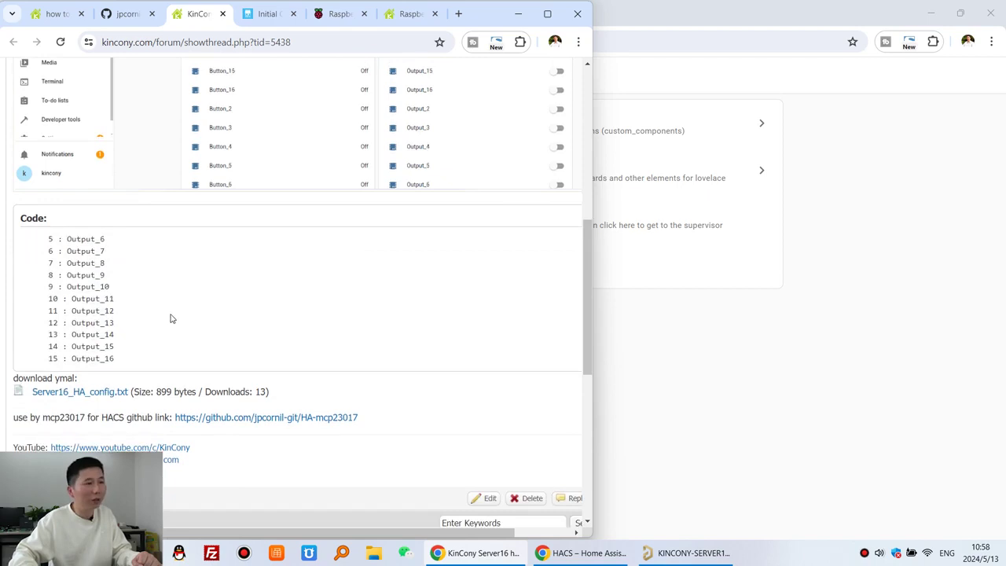
scroll(170, 319, "down", 1)
scroll(193, 292, "up", 5)
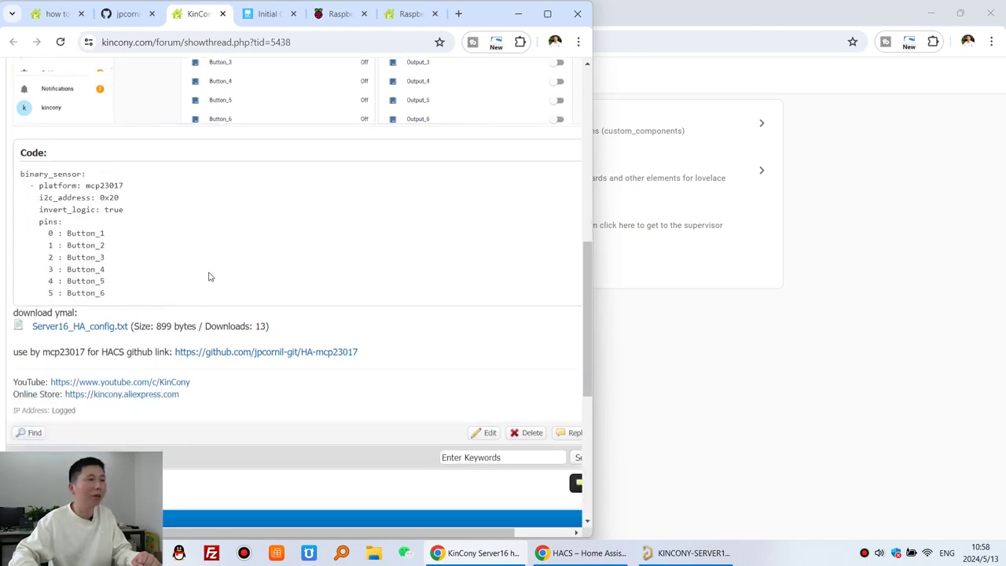
scroll(209, 276, "up", 4)
left_click(812, 355)
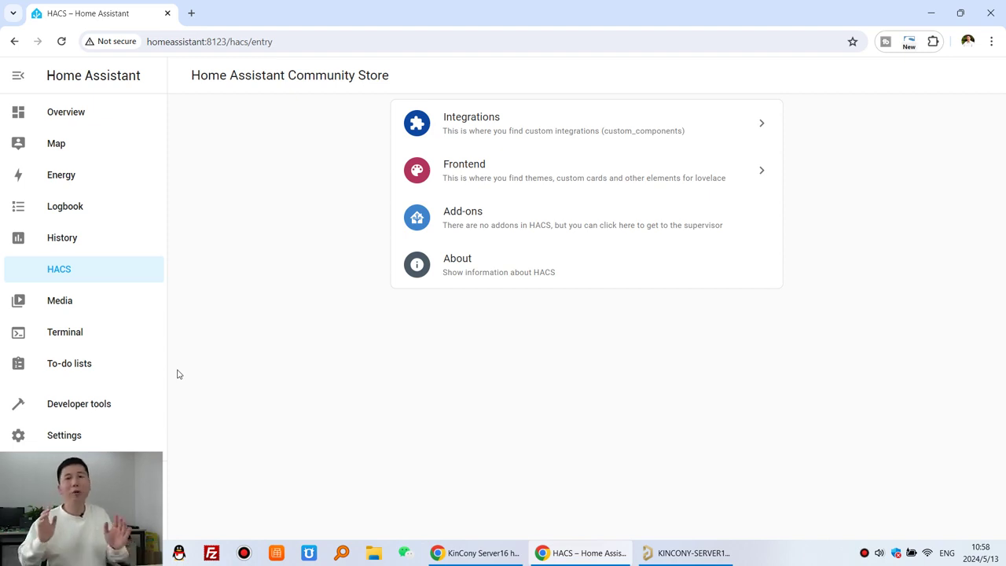
left_click(475, 552)
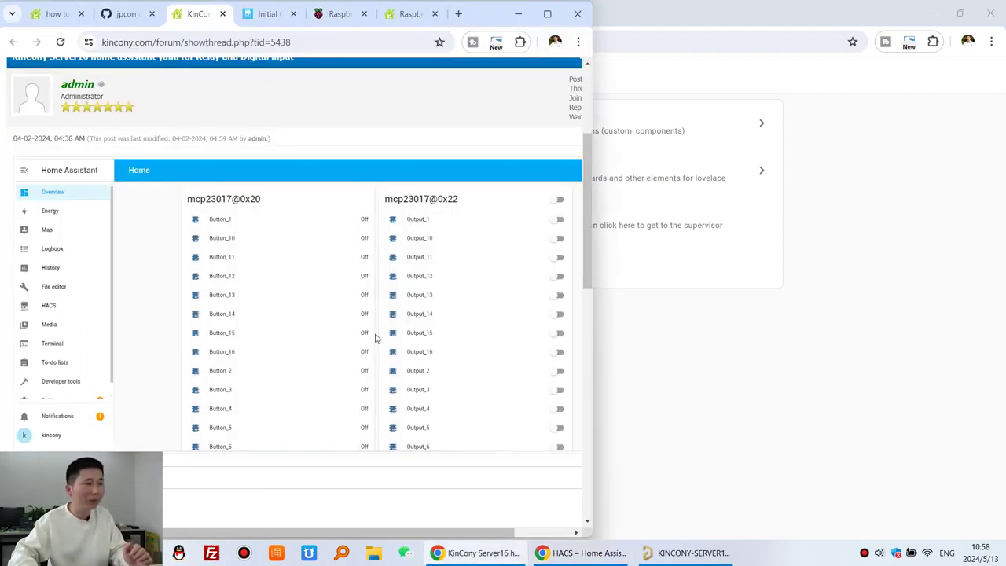
Read item 5 of the KinCony installation guide about the file editor add-on and the YAML configuration.
left_click(43, 19)
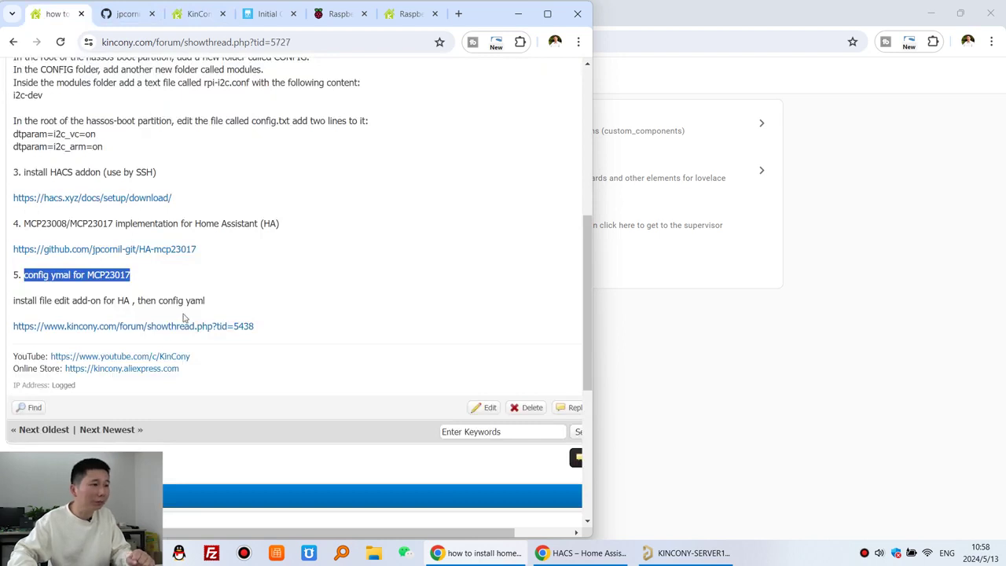
left_click_drag(54, 301, 117, 300)
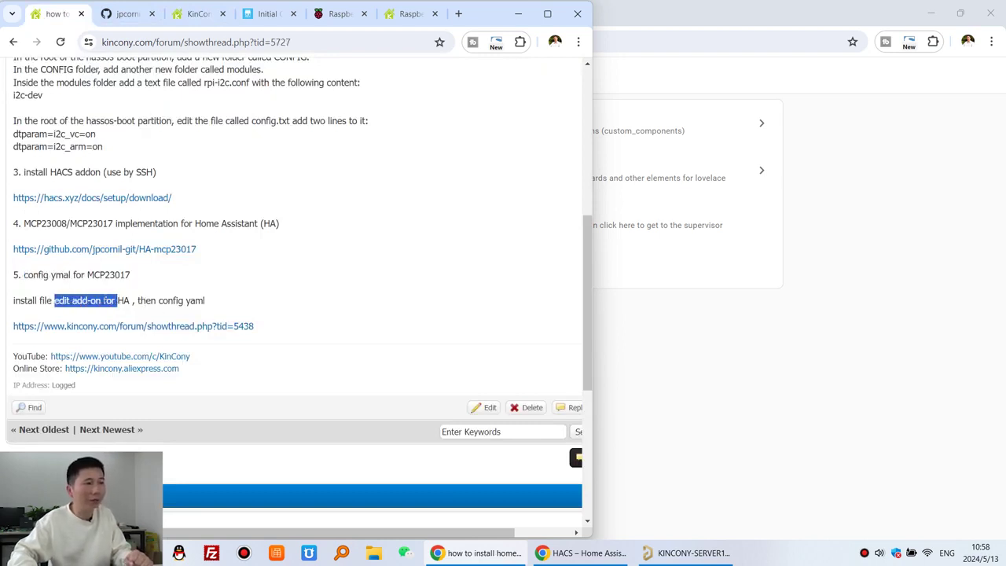
left_click(105, 300)
left_click_drag(41, 300, 72, 300)
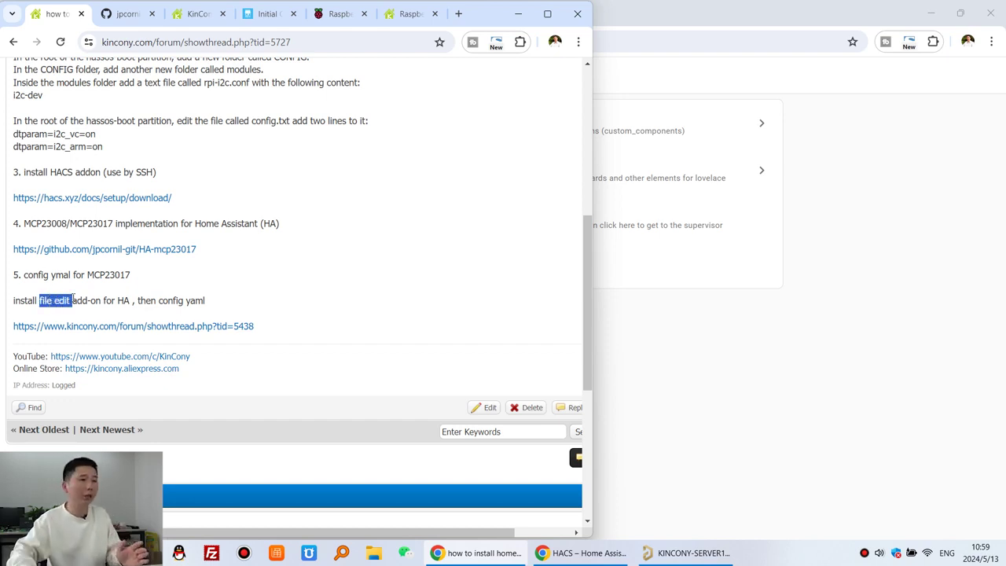
left_click_drag(157, 300, 207, 303)
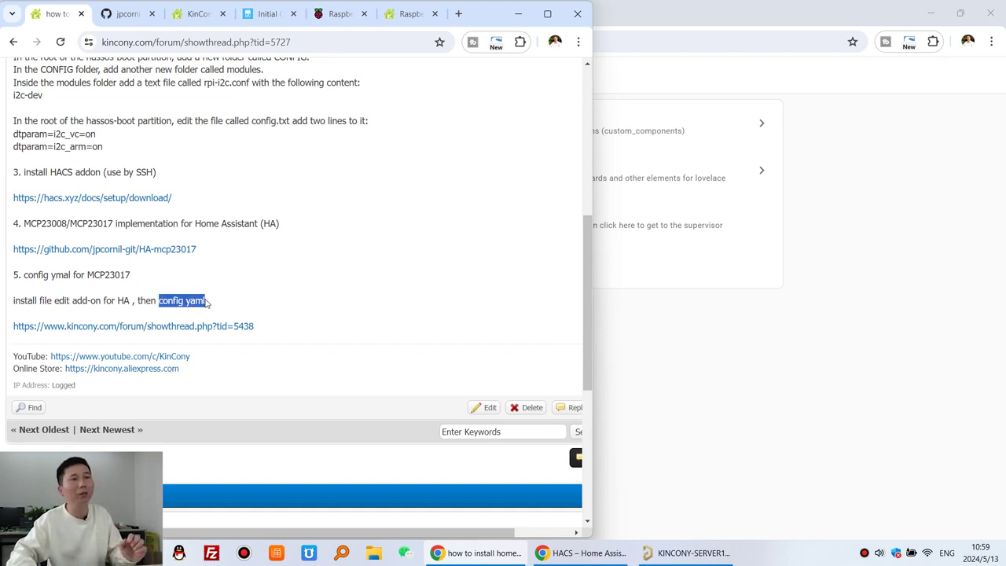
left_click(207, 303)
In Home Assistant's add-on store, search for "file" and install the File editor add-on.
left_click(715, 5)
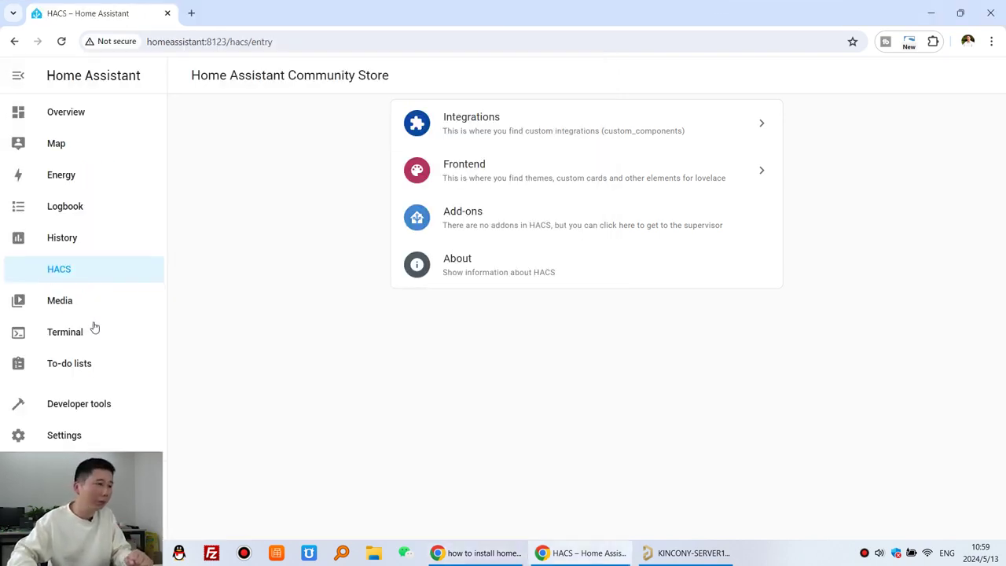
left_click(76, 441)
left_click(643, 318)
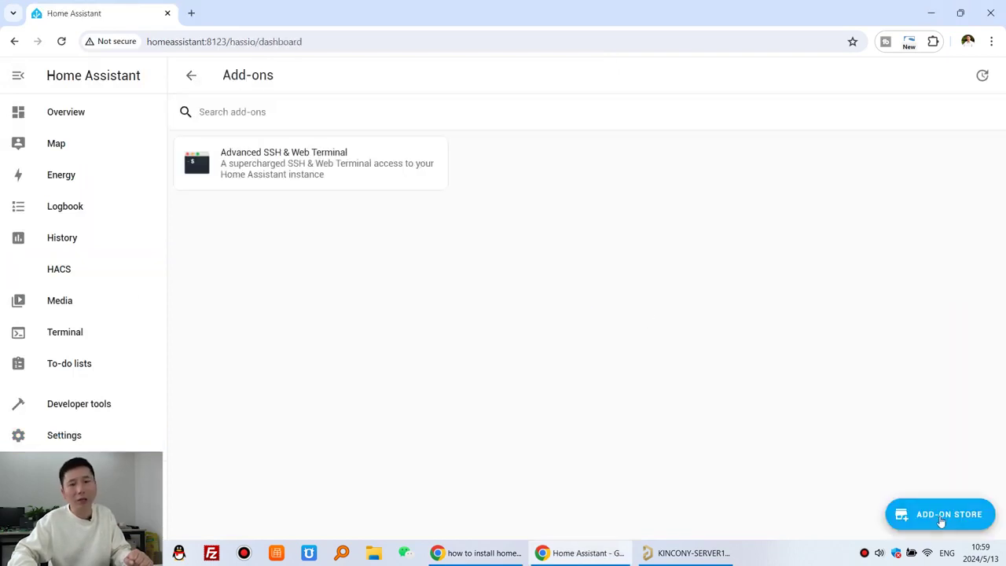
left_click(943, 520)
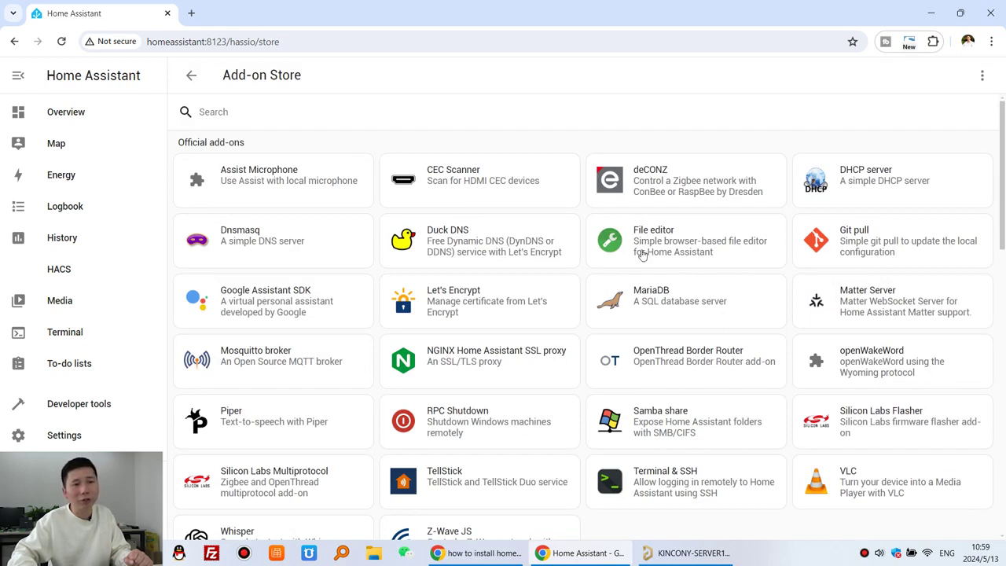
left_click(280, 117)
type("fi")
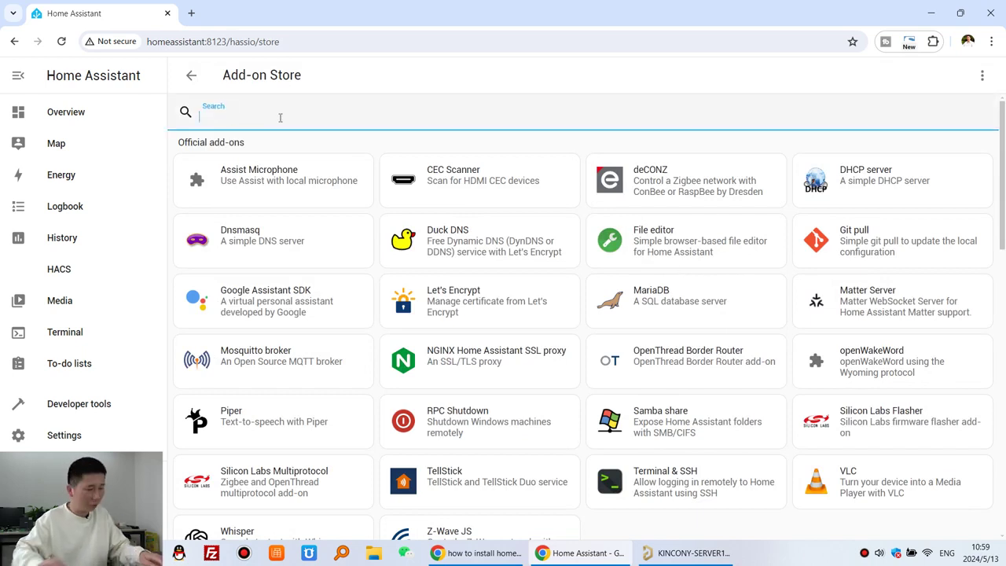
type("le")
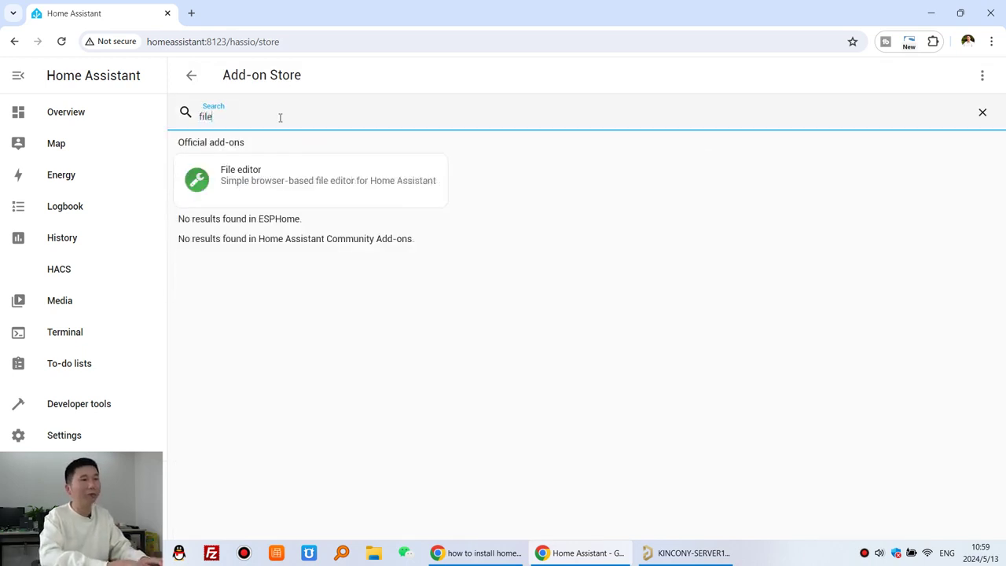
left_click(363, 176)
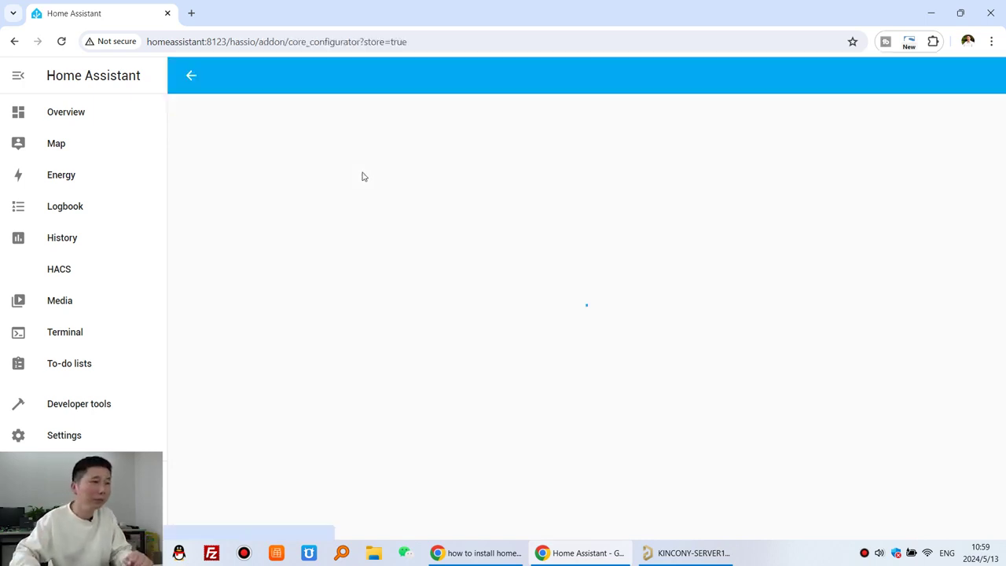
left_click(280, 307)
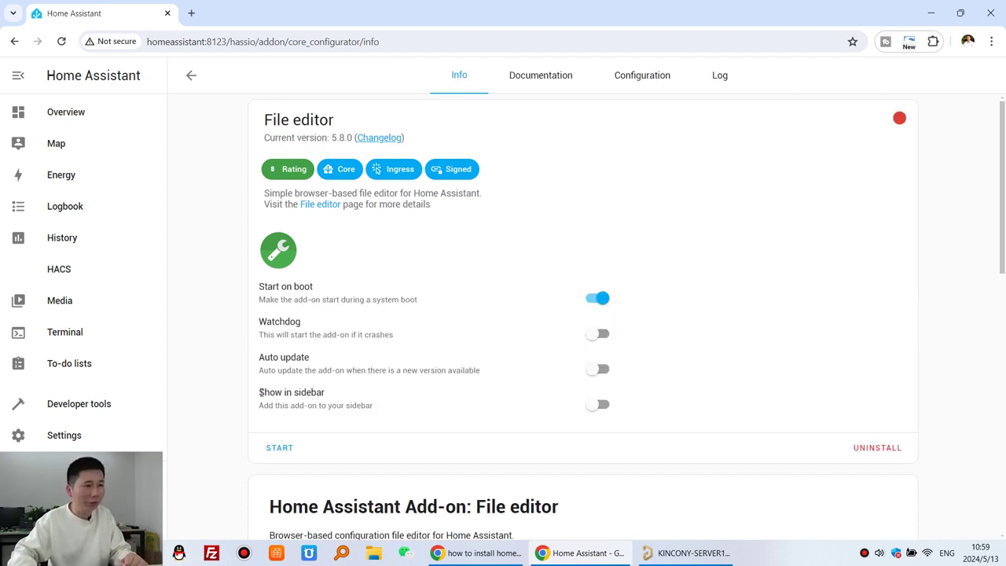
Enable Show in sidebar for the File editor add-on and start it.
left_click_drag(260, 392, 337, 393)
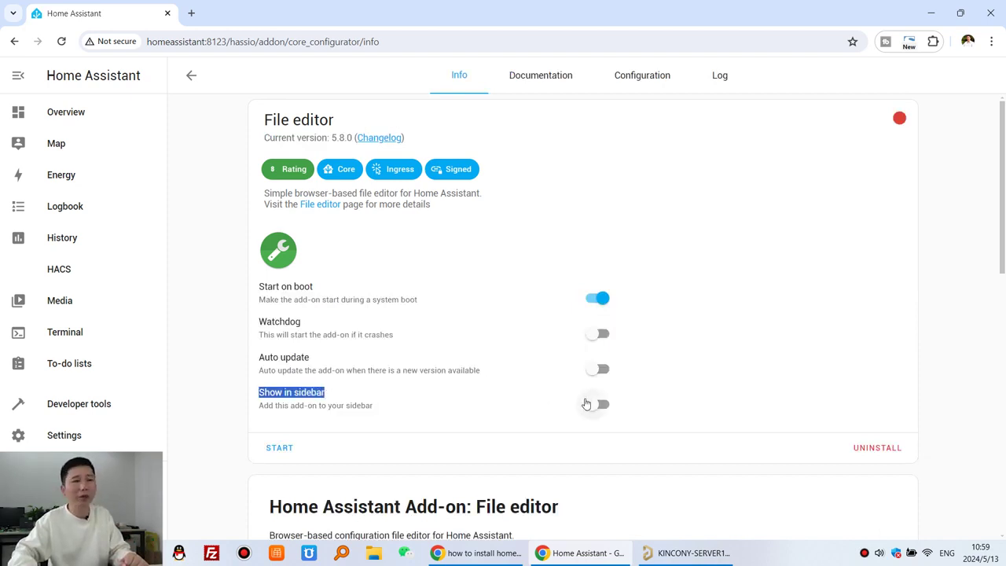
left_click(599, 404)
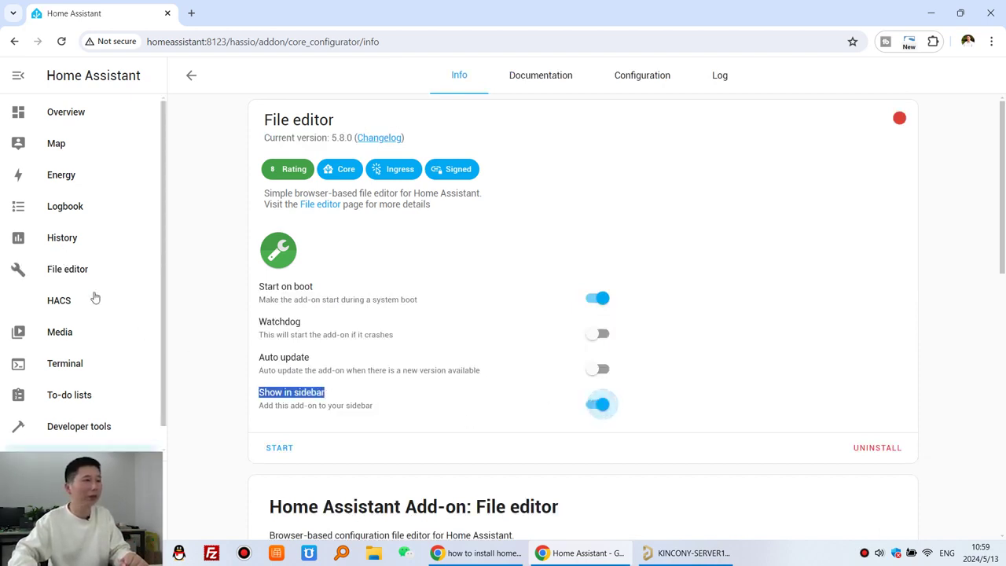
left_click(281, 448)
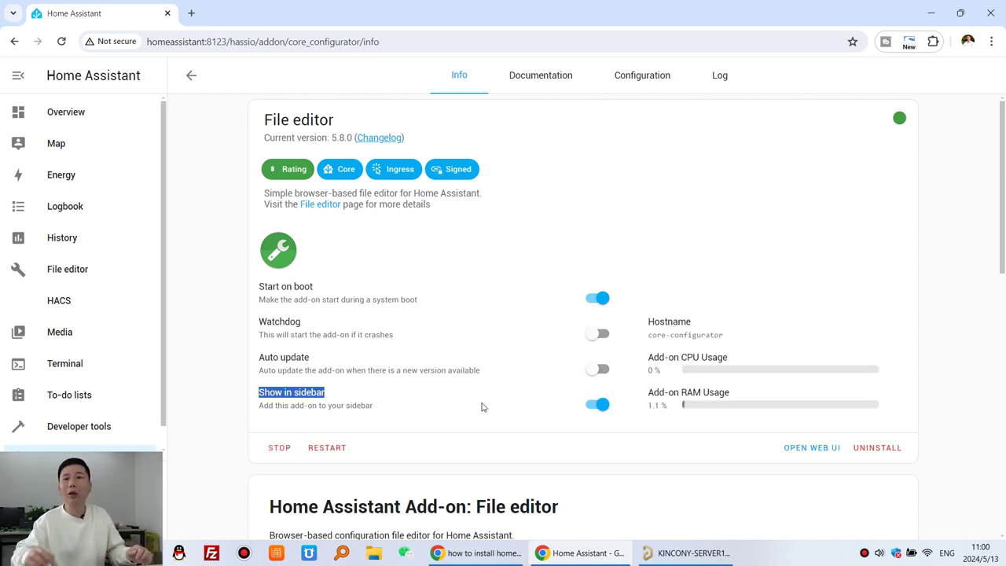
Open configuration.yaml in the File editor and add an empty line at the end of the file.
left_click(83, 272)
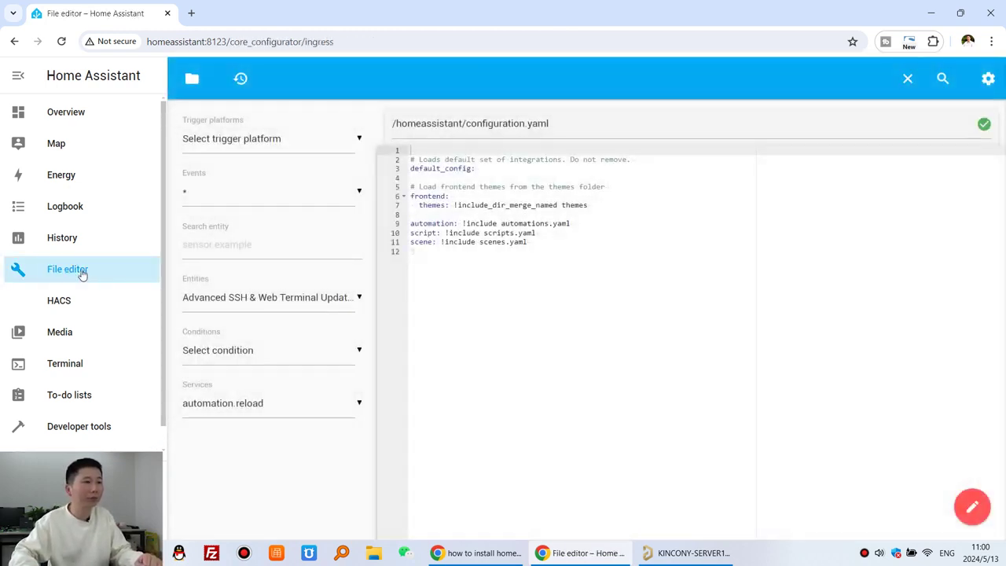
left_click(192, 78)
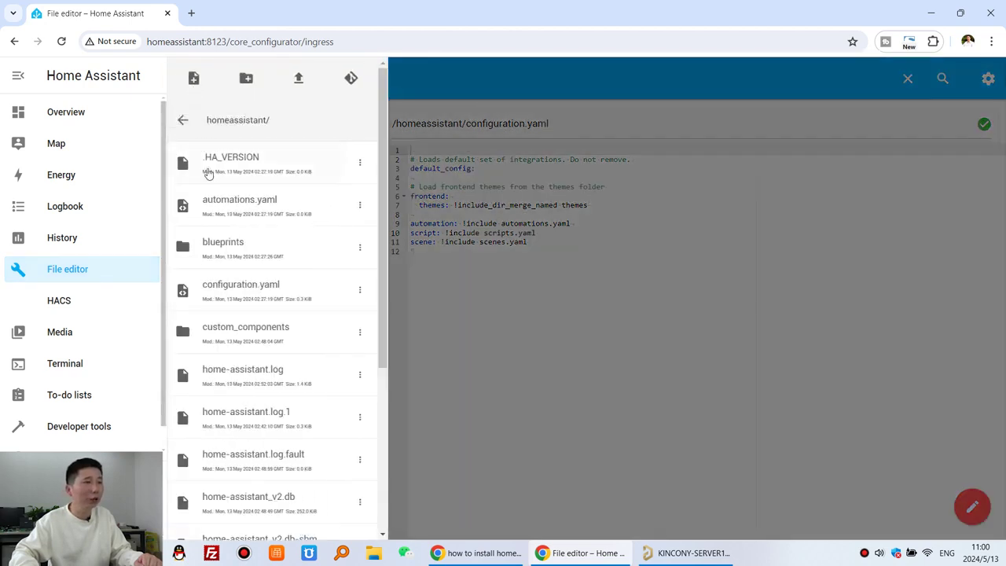
left_click(296, 298)
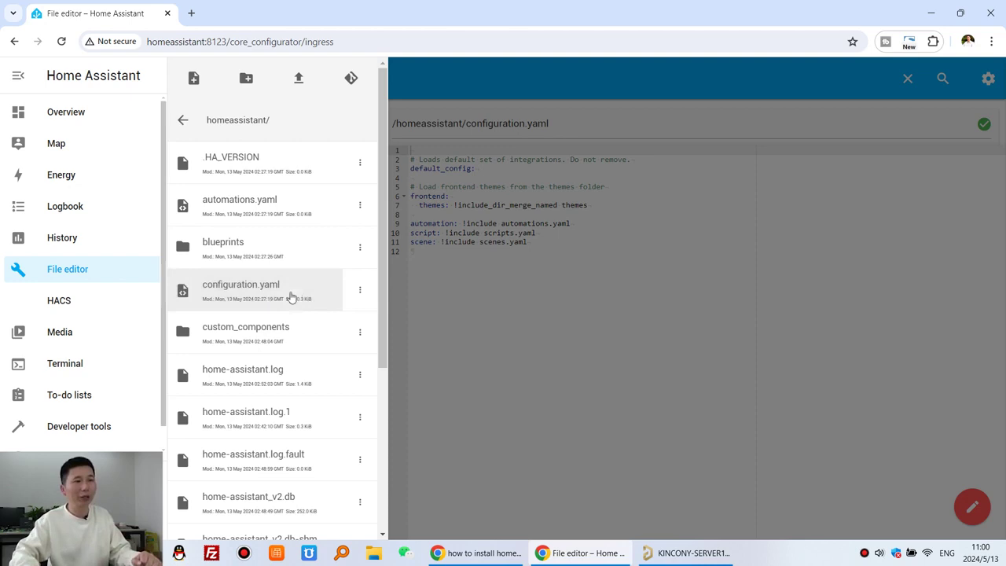
left_click(436, 295)
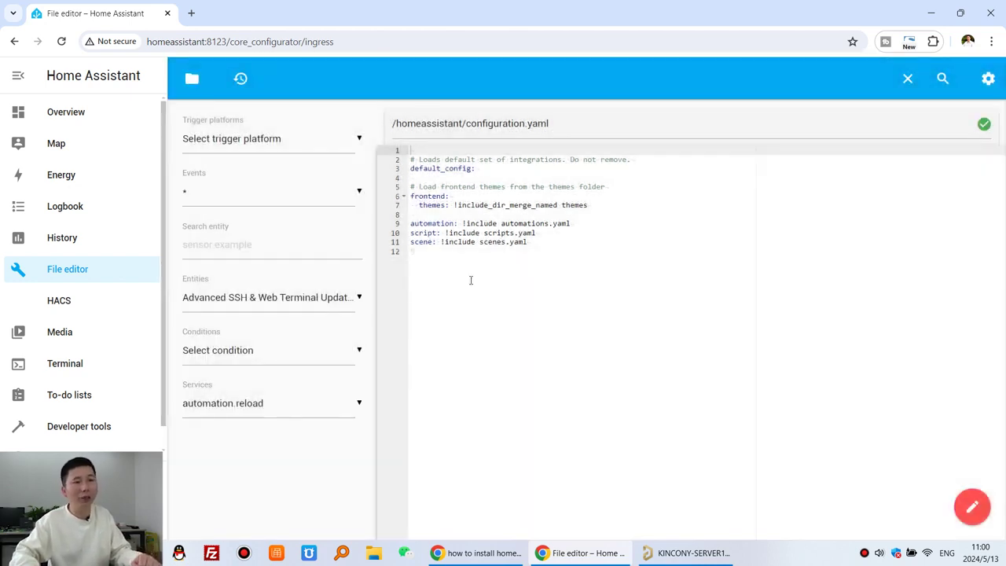
left_click(471, 280)
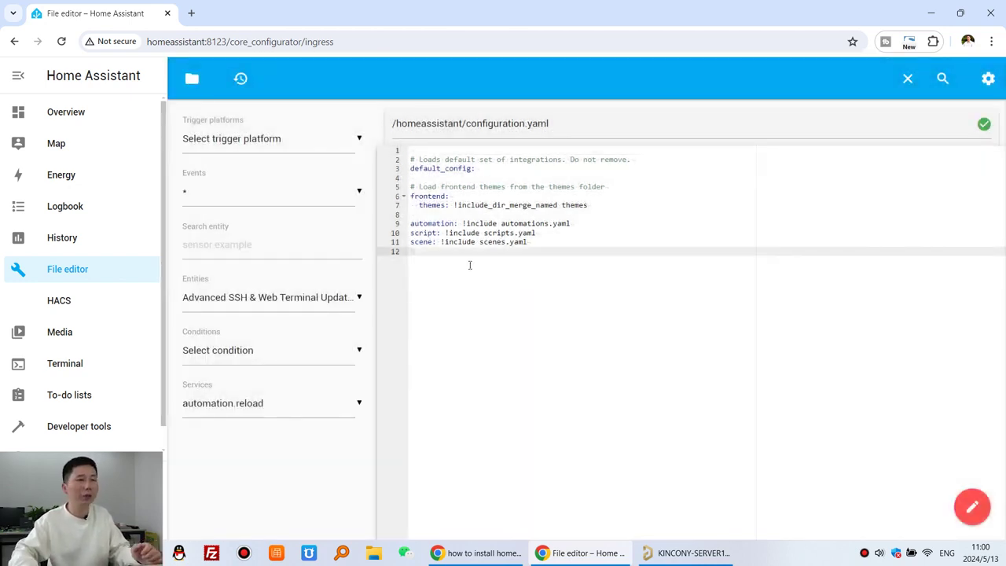
key("Return")
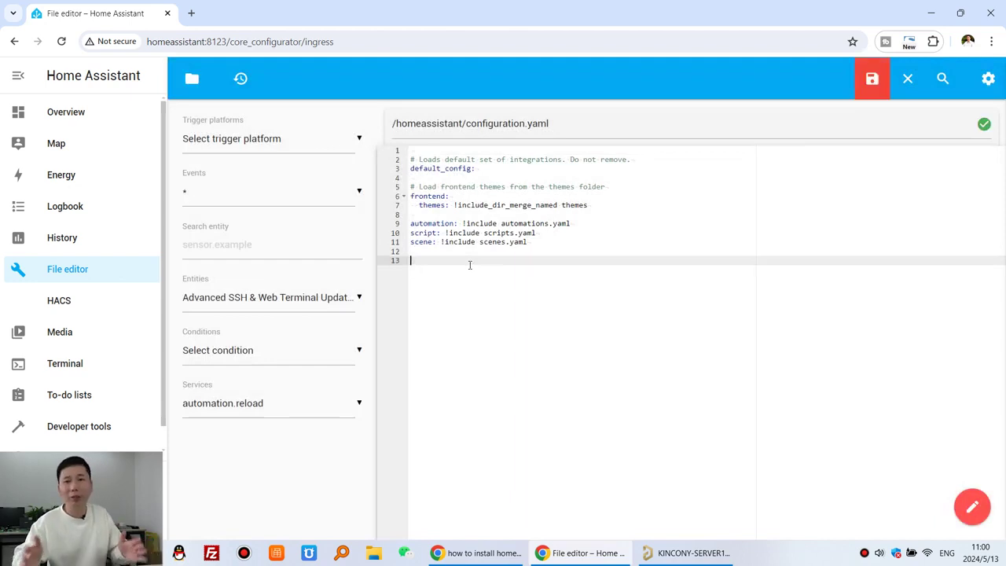
Copy the entire MCP23017 YAML code block from the KinCony Server16 thread and return to the Home Assistant File editor.
left_click(480, 553)
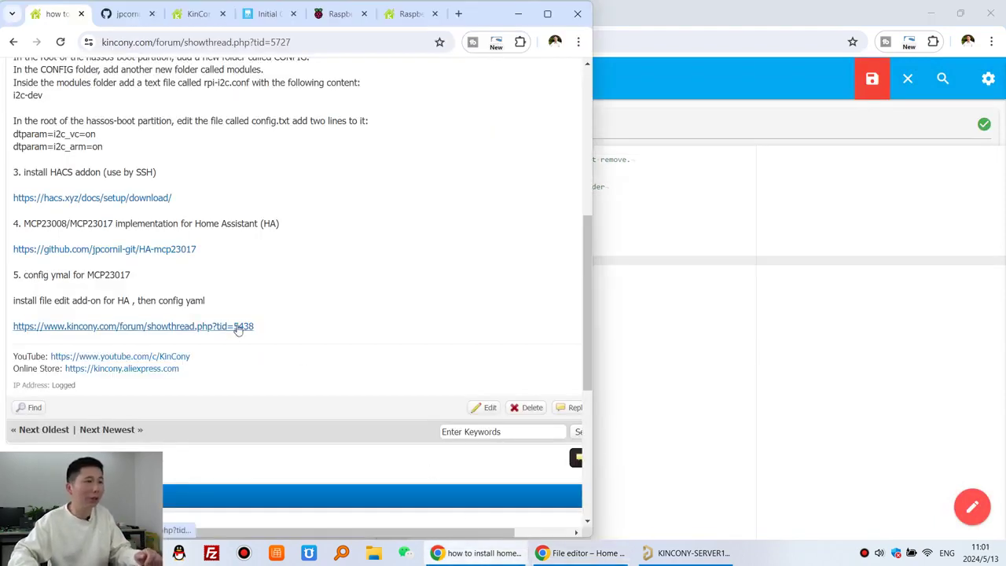
double_click(483, 18)
left_click(373, 16)
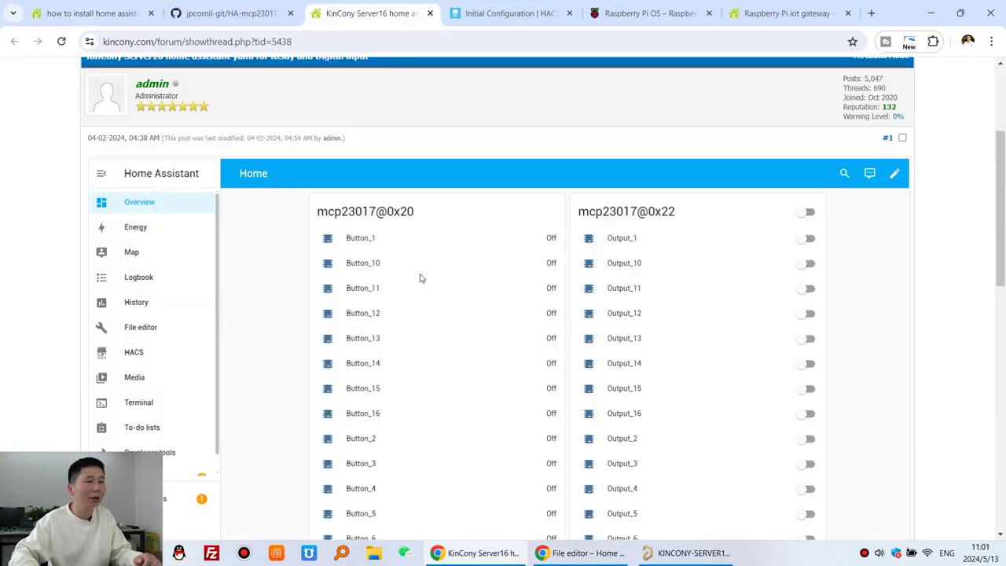
scroll(422, 275, "down", 5)
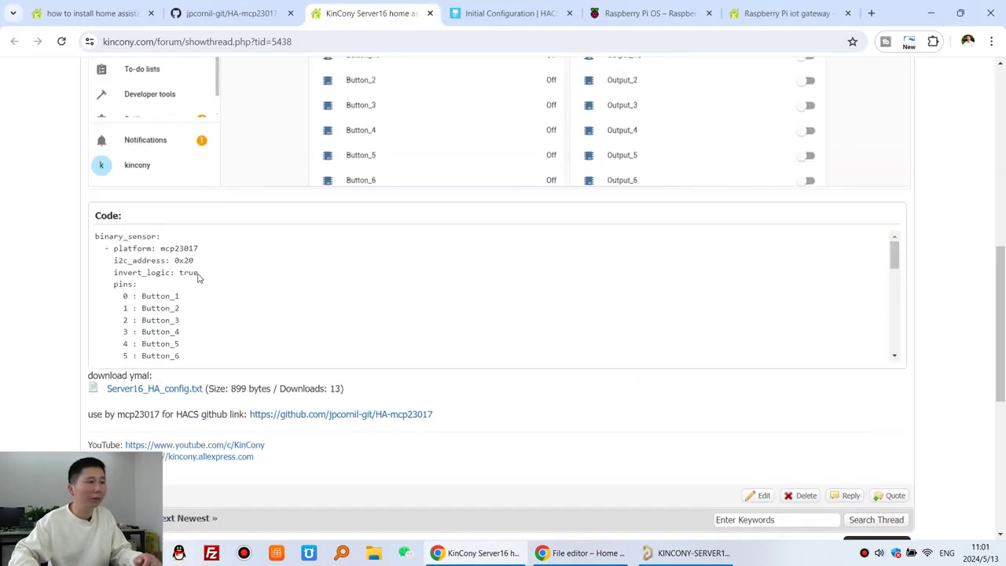
scroll(199, 277, "up", 5)
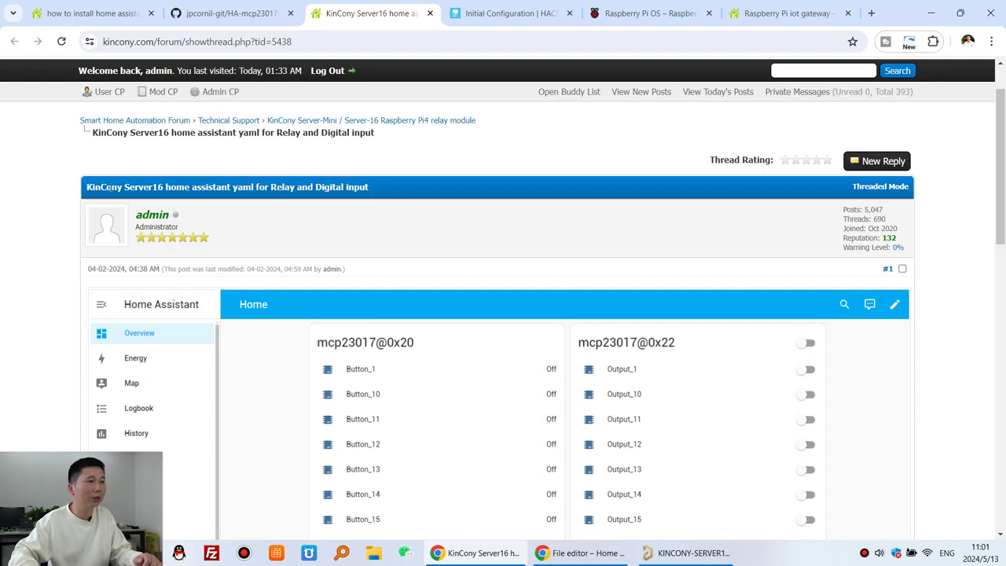
scroll(370, 301, "down", 5)
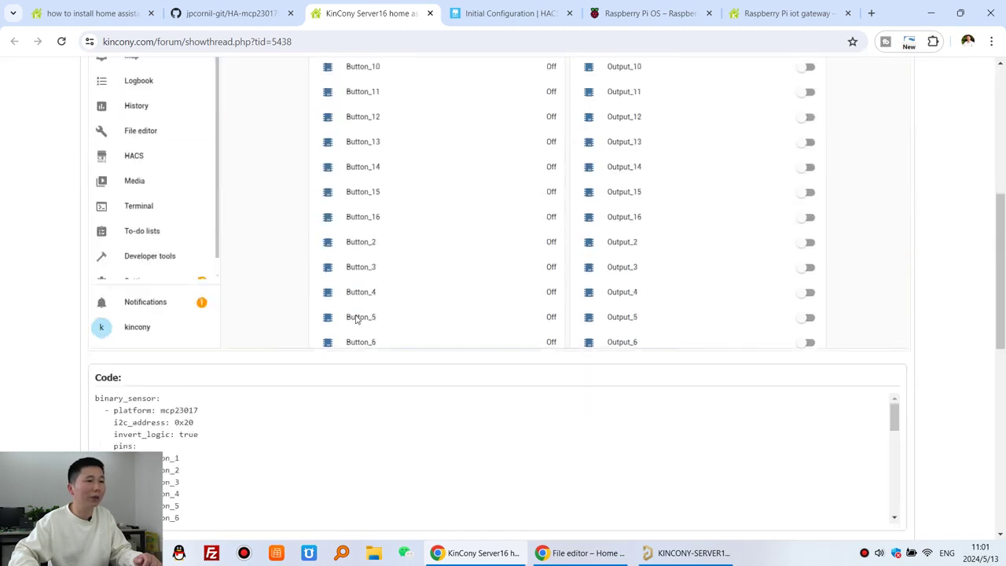
left_click_drag(95, 201, 222, 326)
scroll(220, 272, "down", 5)
scroll(220, 276, "down", 5)
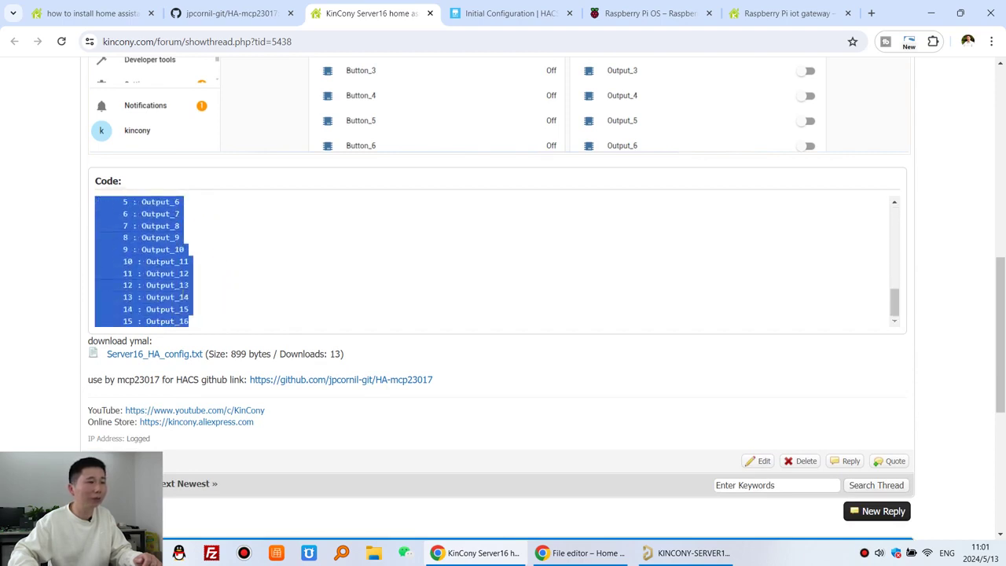
right_click(181, 293)
left_click(213, 311)
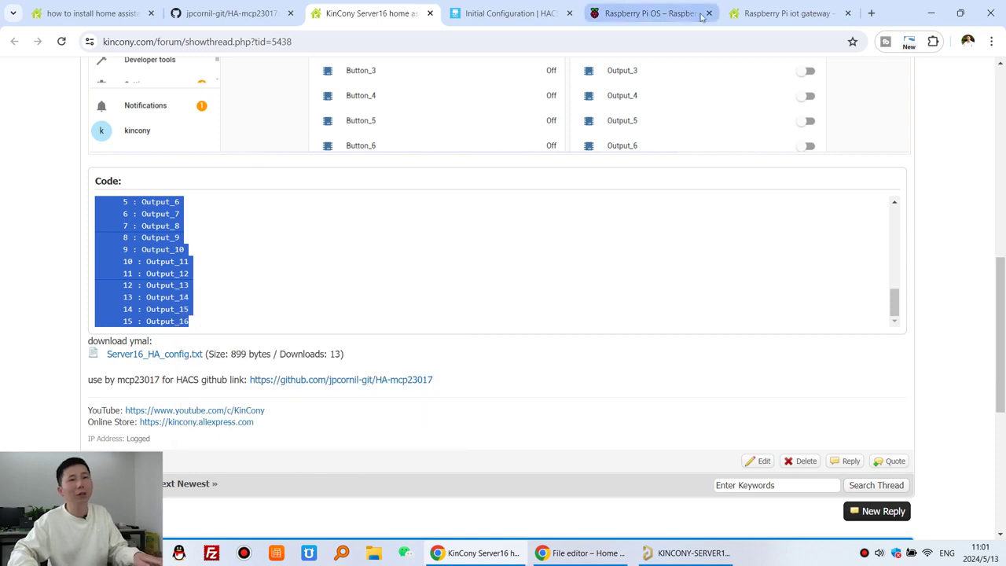
left_click(613, 552)
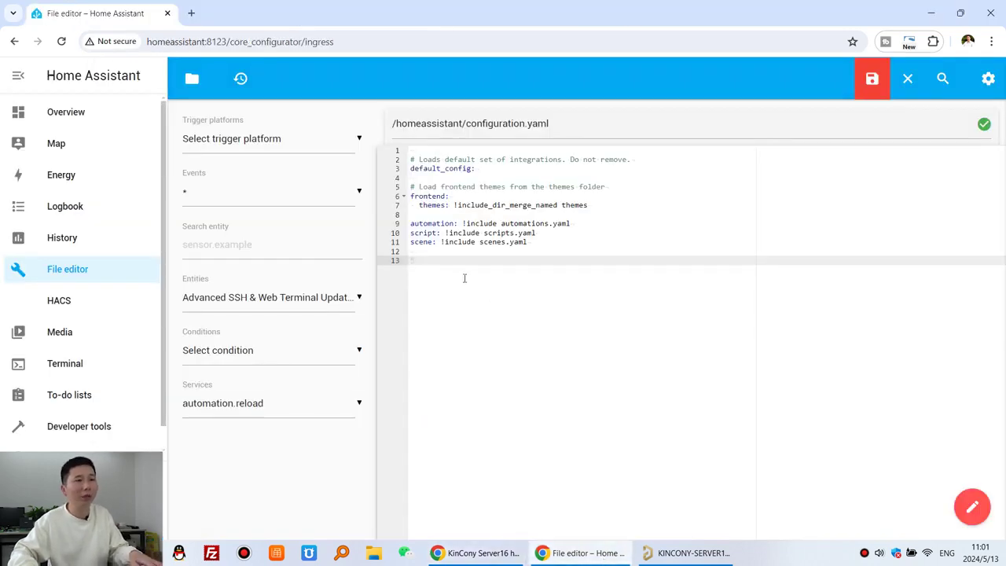
Paste the copied MCP23017 YAML block at the end of configuration.yaml and review its binary_sensor pins Button_1 to Button_16.
right_click(454, 276)
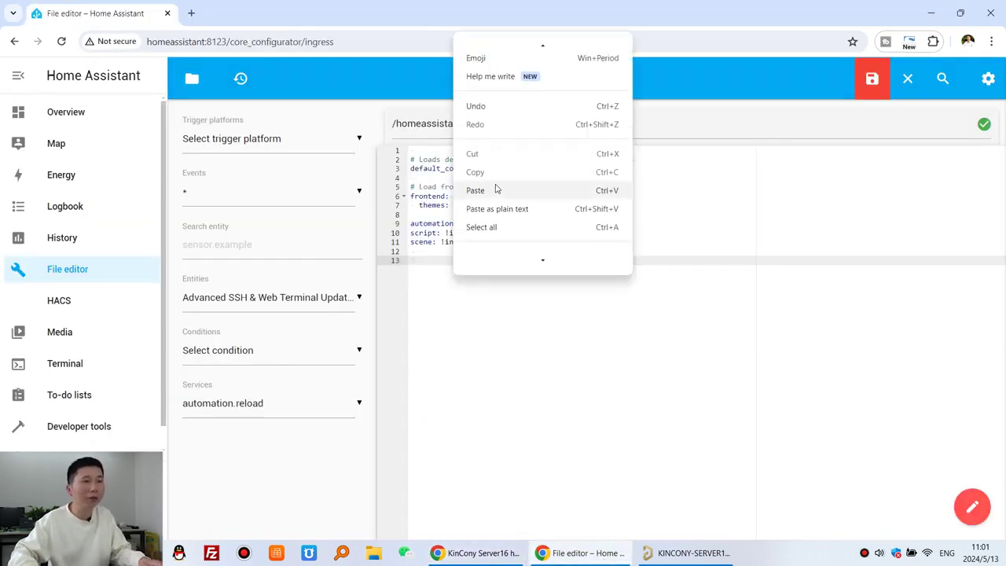
left_click(496, 190)
scroll(588, 337, "up", 1)
left_click(550, 327)
left_click_drag(514, 365, 395, 222)
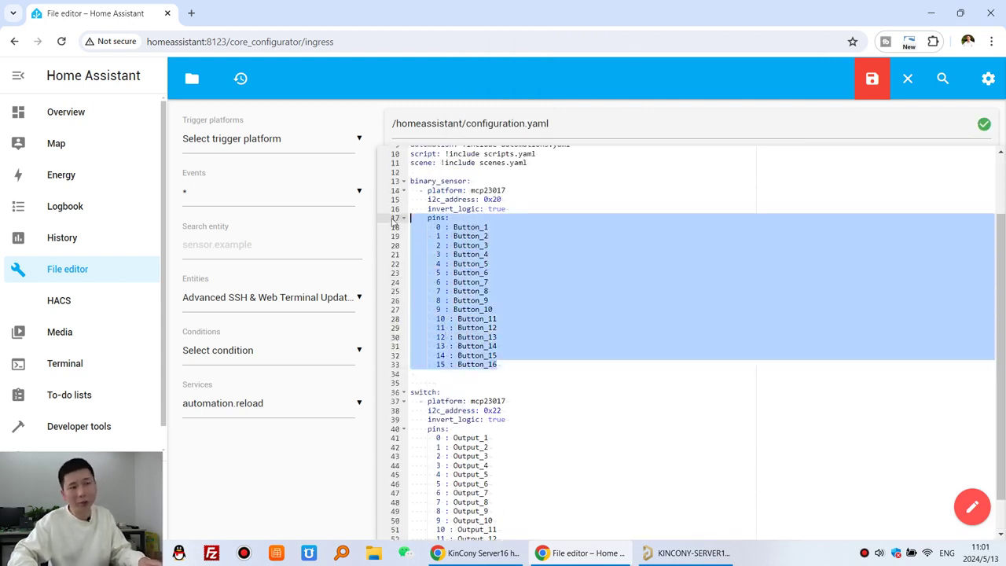
left_click(519, 266)
scroll(536, 296, "down", 1)
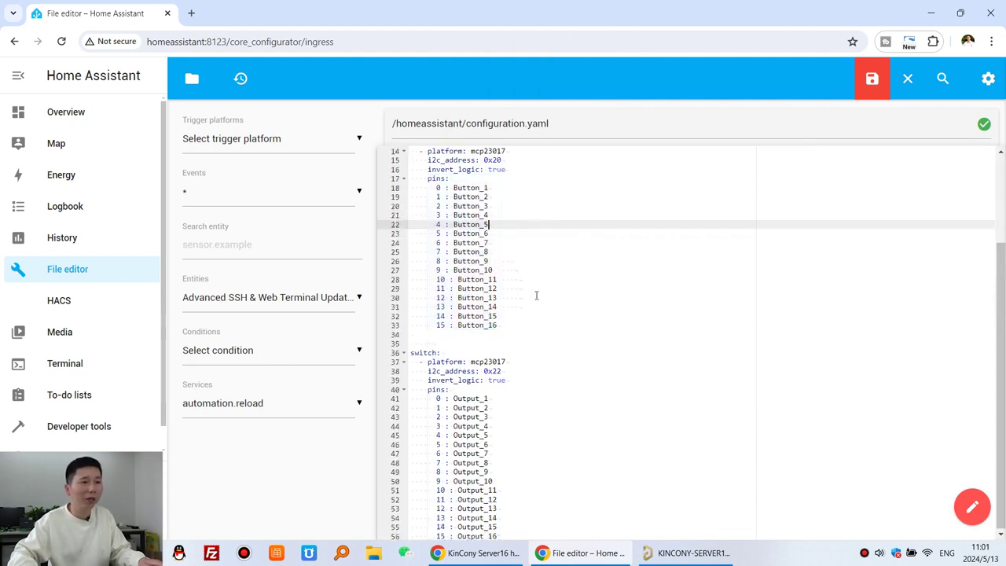
Review the switch pins Output_1 to Output_16 in the pasted YAML and save configuration.yaml.
left_click_drag(514, 526, 401, 389)
left_click(501, 395)
scroll(581, 297, "up", 3)
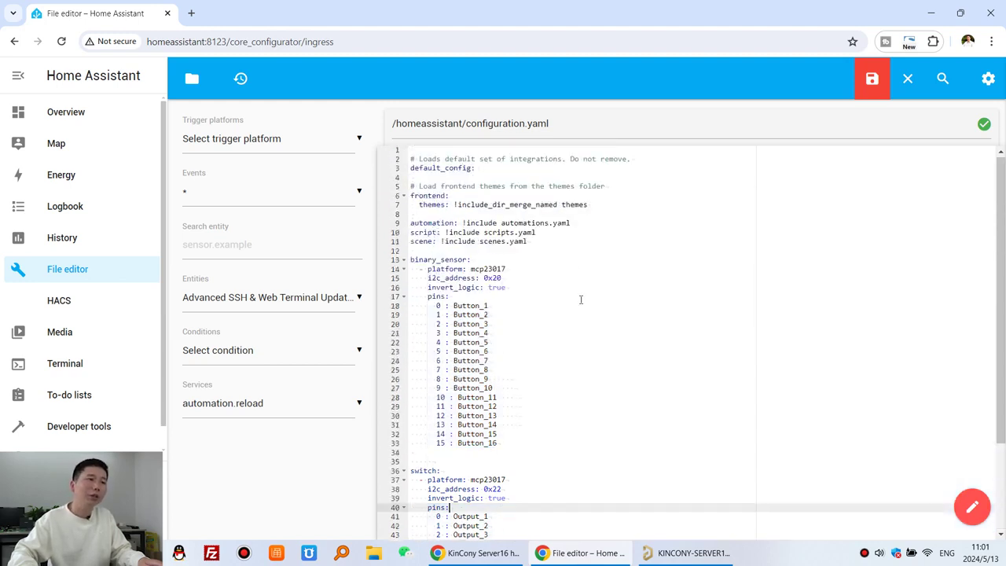
left_click(874, 92)
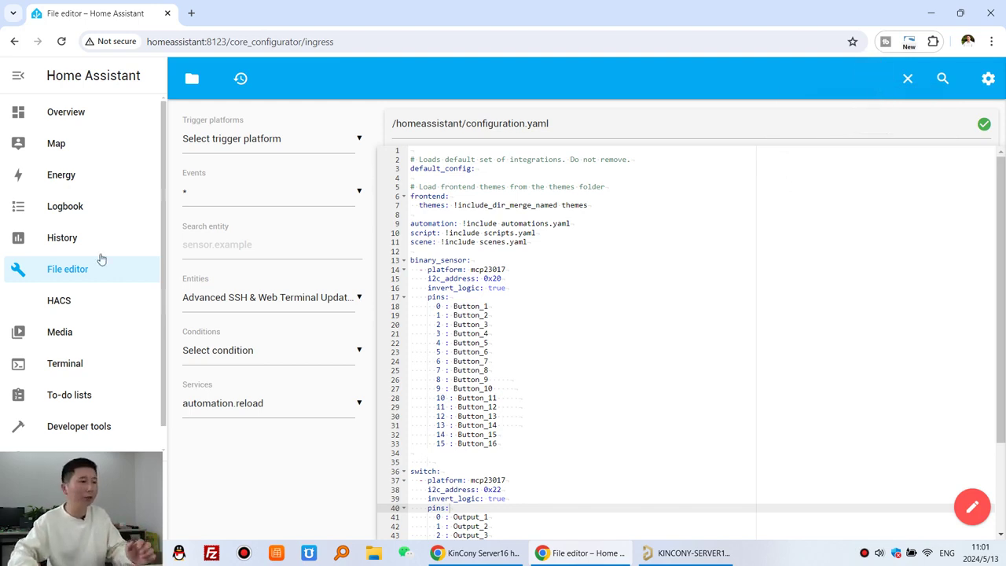
Restart Home Assistant from the System settings and confirm the restart.
scroll(101, 260, "down", 1)
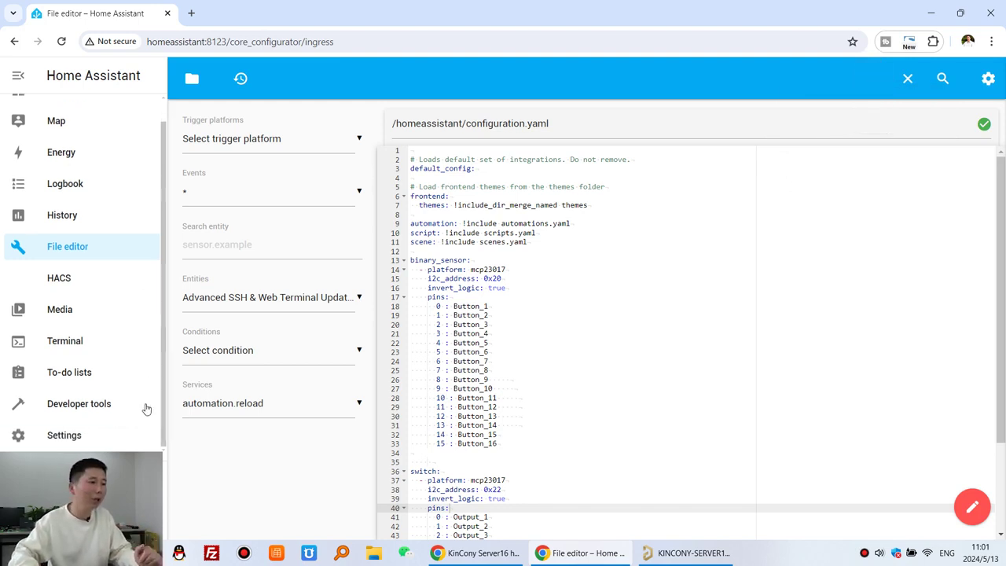
left_click(108, 440)
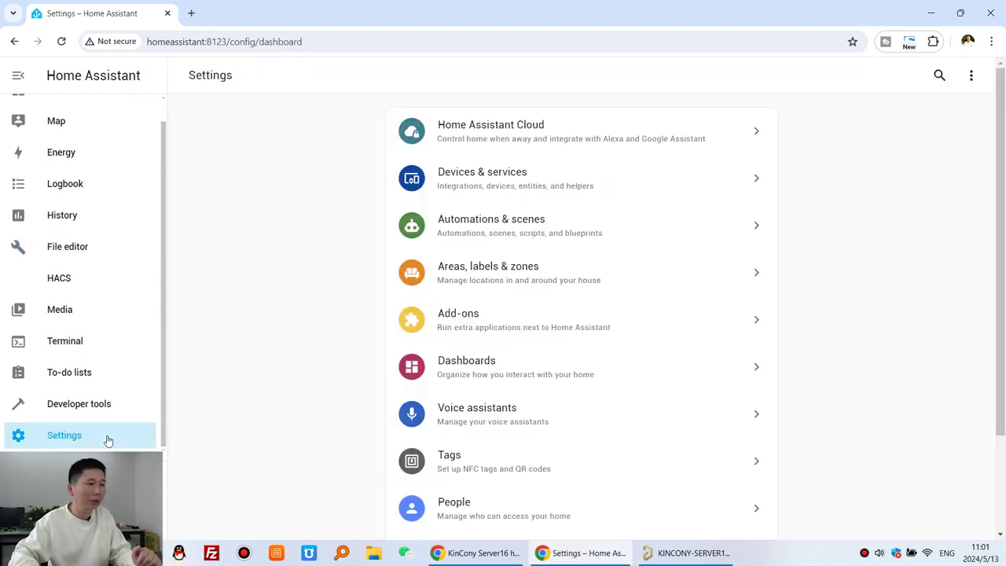
scroll(833, 386, "down", 2)
left_click(542, 448)
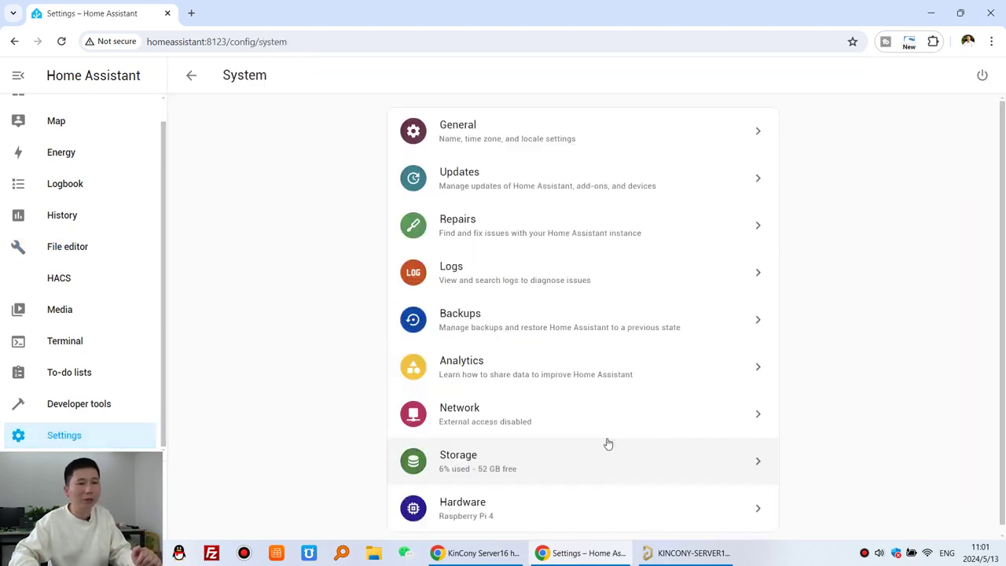
left_click(982, 77)
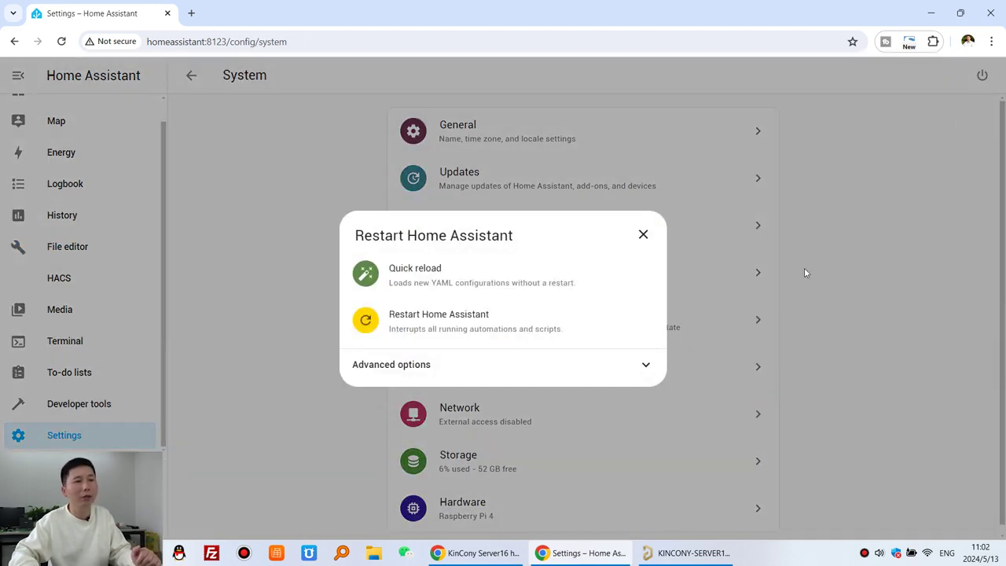
left_click(534, 320)
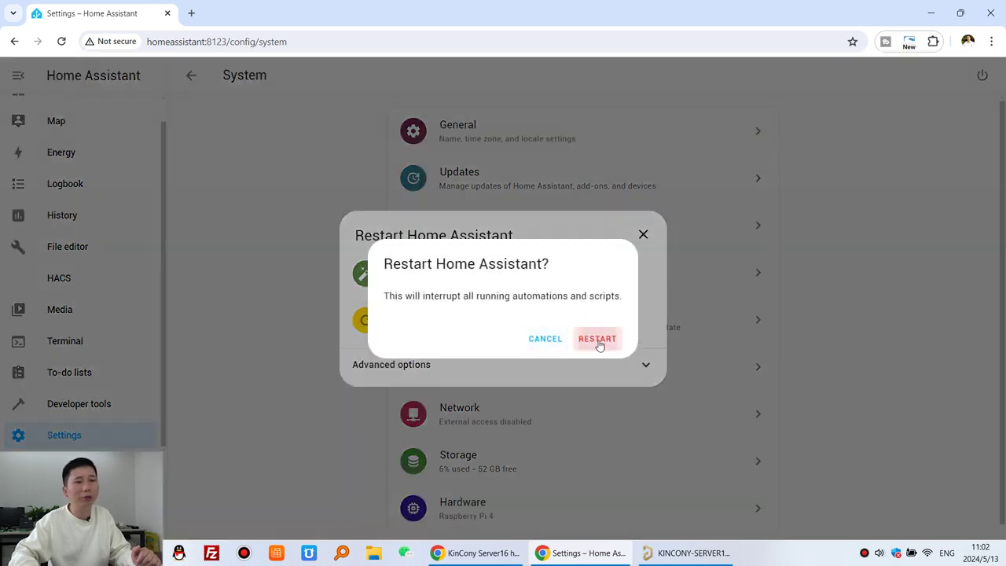
left_click(597, 341)
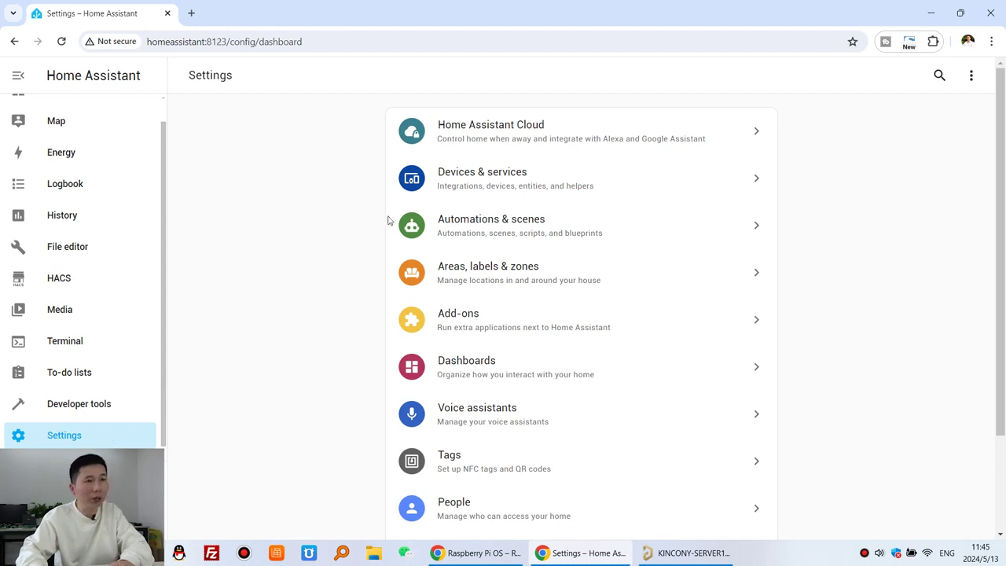
Open the Devices & services settings to view the installed integrations.
left_click(561, 178)
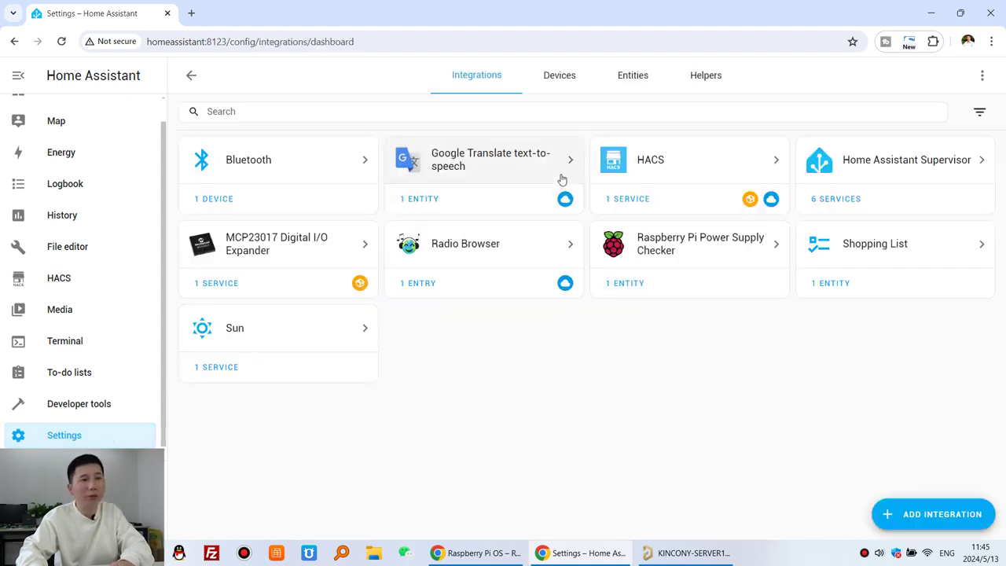